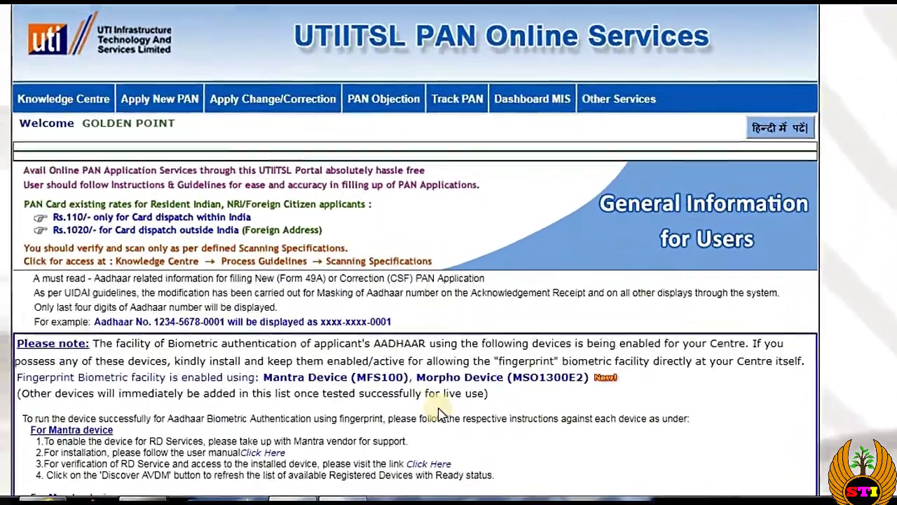
Highlight the Morpho Device (MSO1300E2) entry in the note listing the supported fingerprint devices
drag(418, 377, 532, 364)
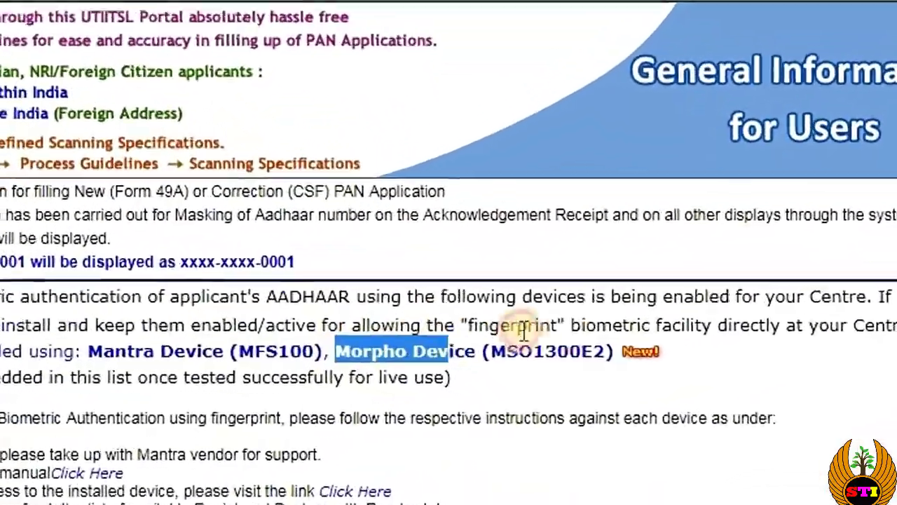
drag(523, 329, 616, 352)
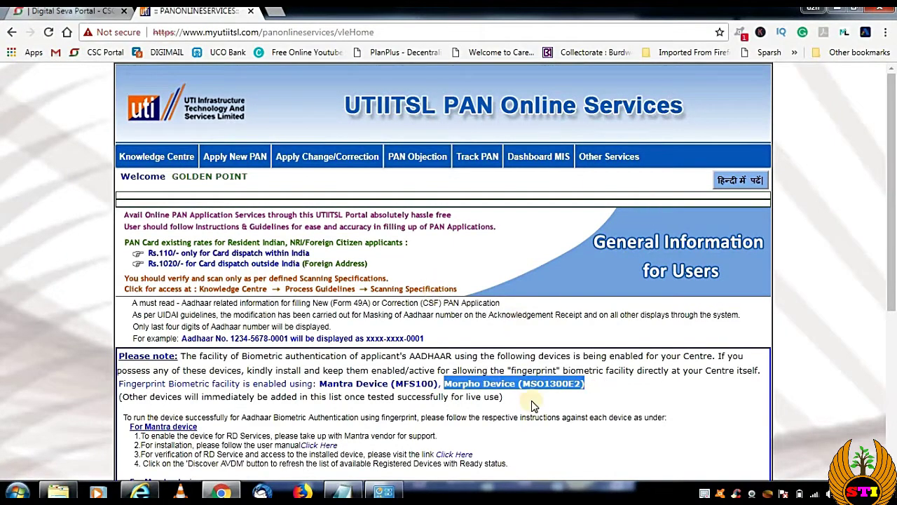
drag(521, 384, 580, 383)
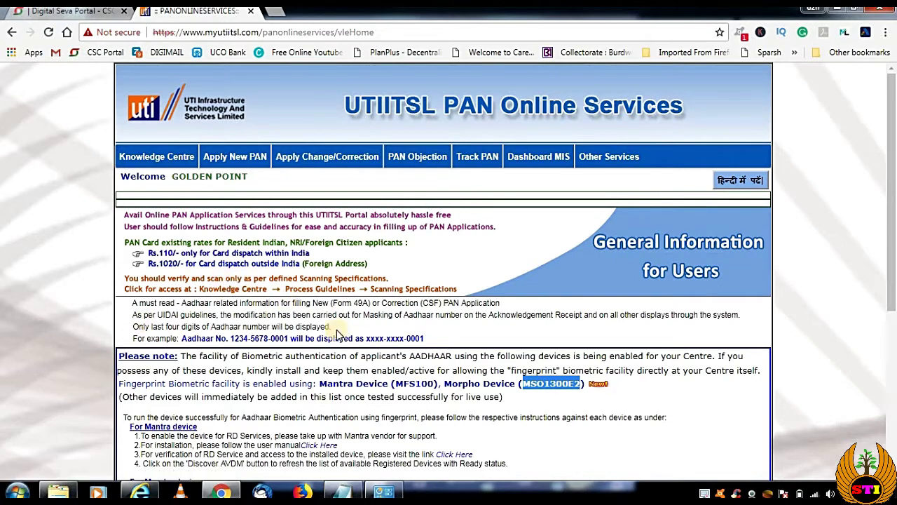
Find the 49A applications under objection, start immediate biometric re-authentication of the second one with applicant consent, and close the authentication dialog
click(424, 160)
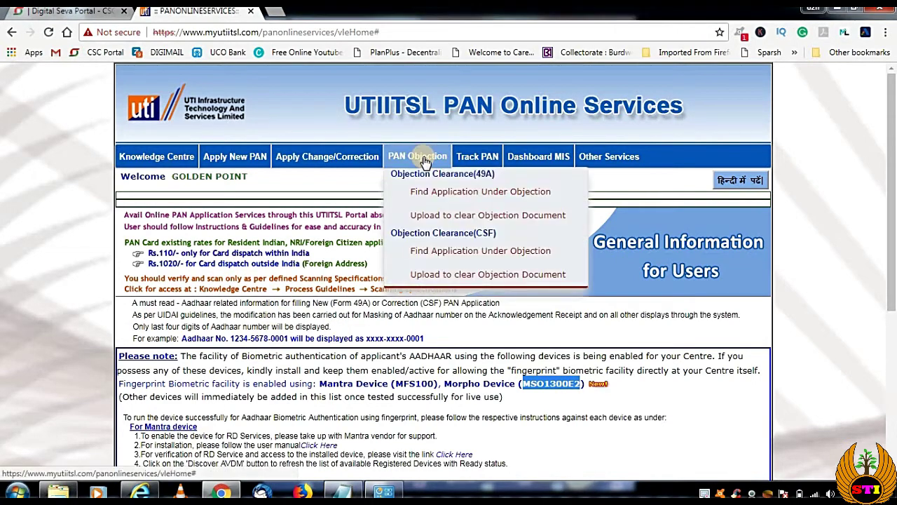
click(443, 199)
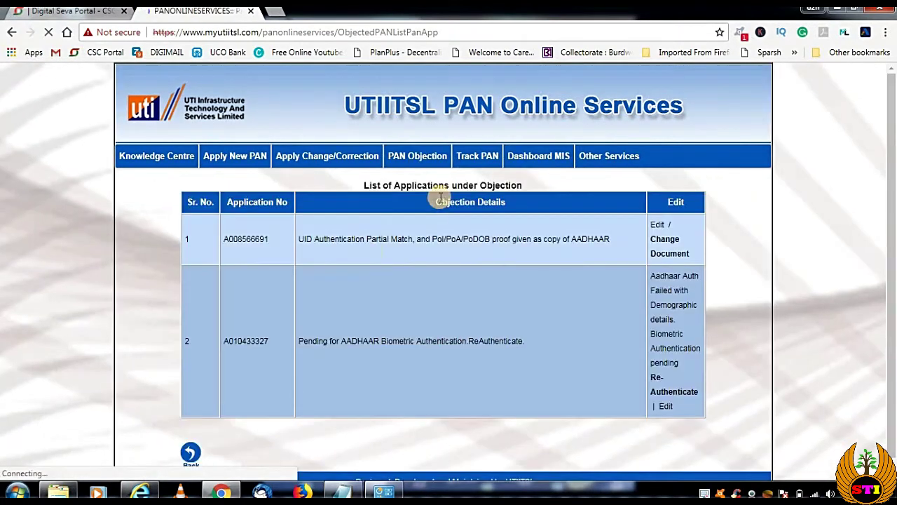
click(659, 398)
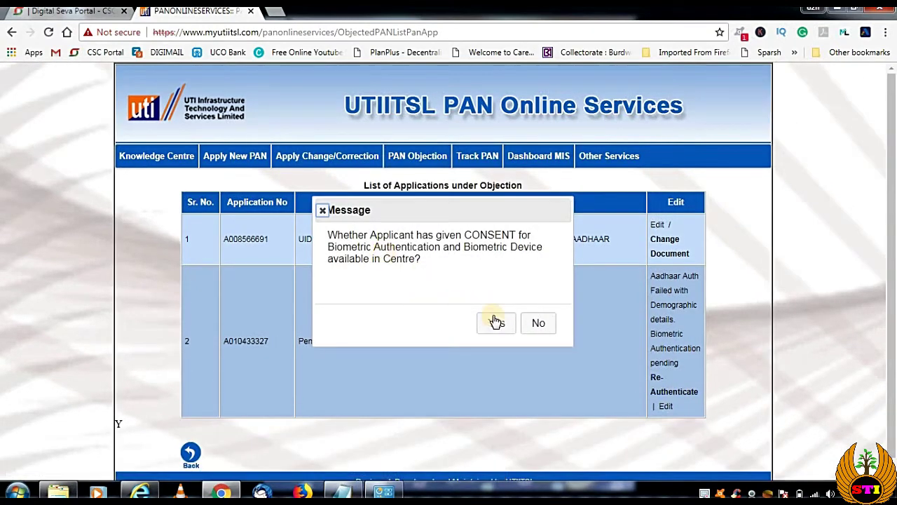
click(496, 321)
click(482, 323)
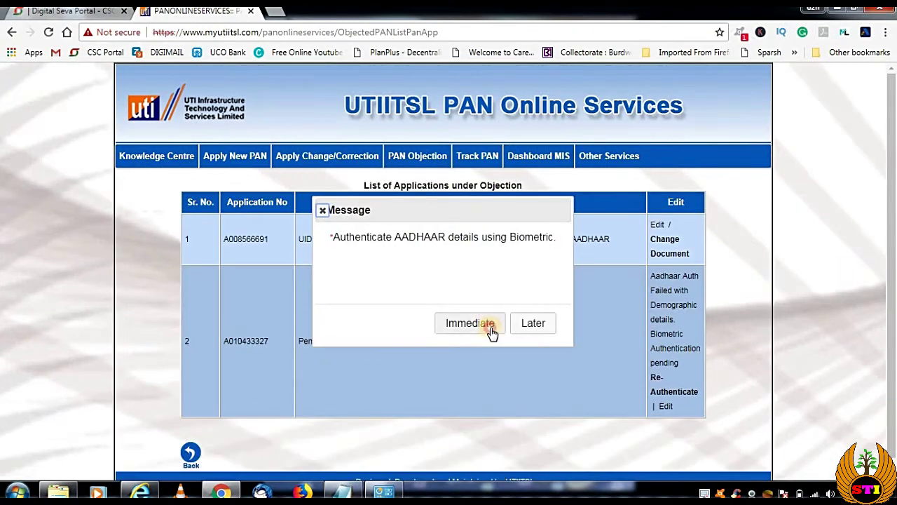
click(555, 119)
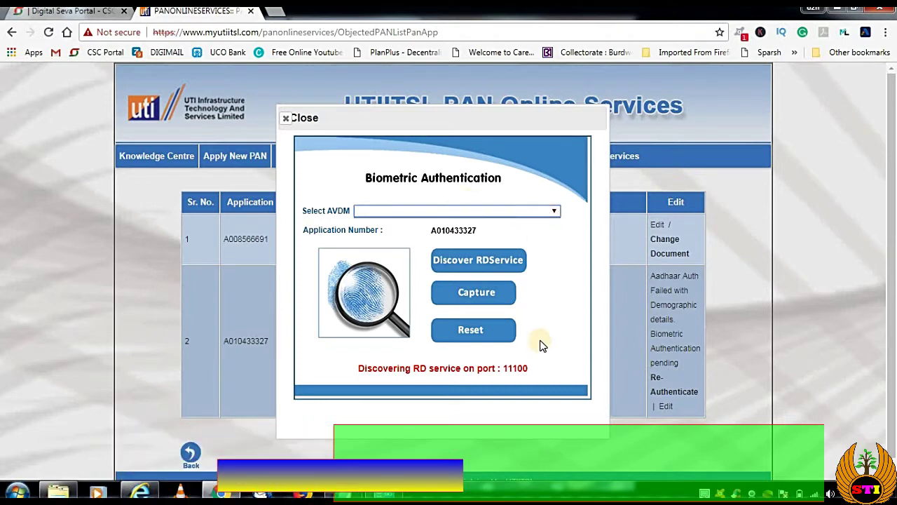
click(287, 121)
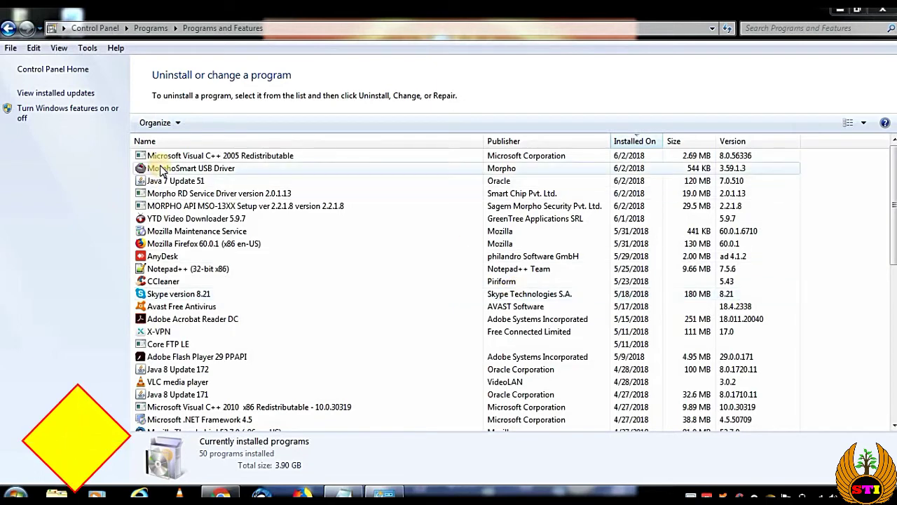
Uninstall the MorphoSmart USB Driver, letting it close running applications automatically
click(149, 168)
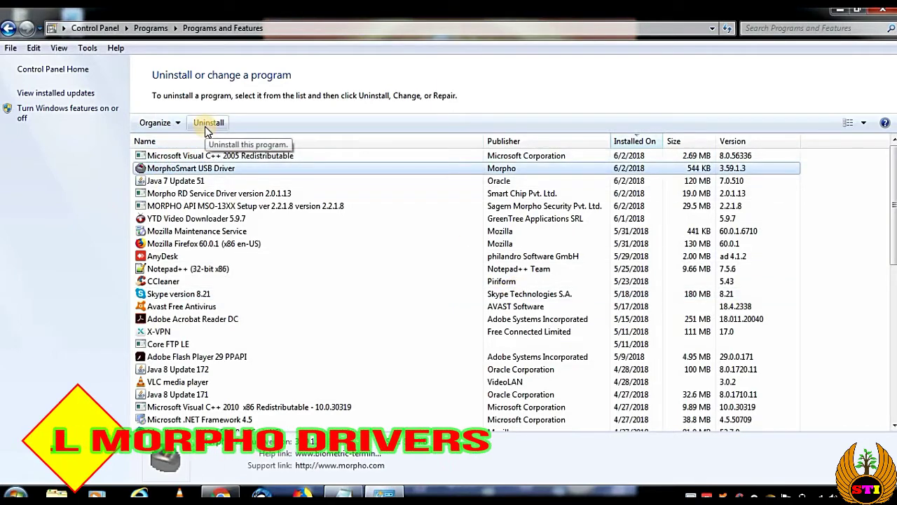
click(203, 123)
click(512, 249)
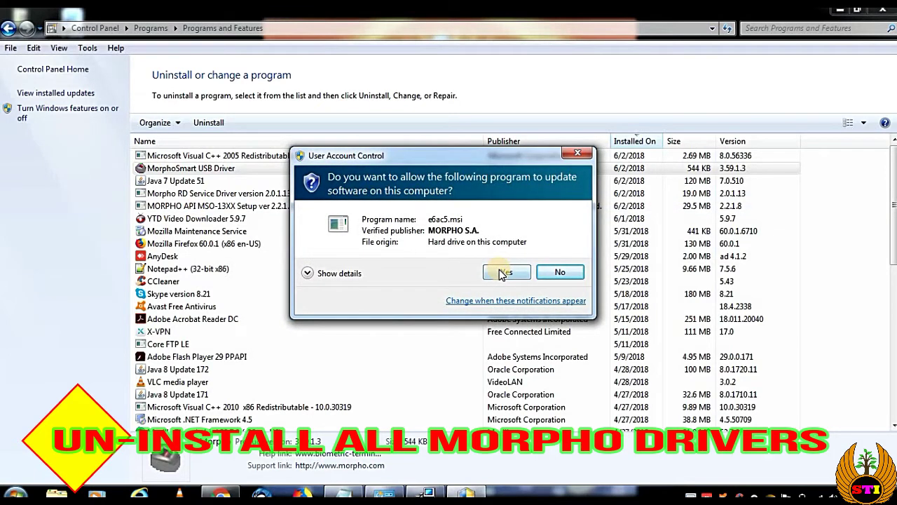
click(505, 272)
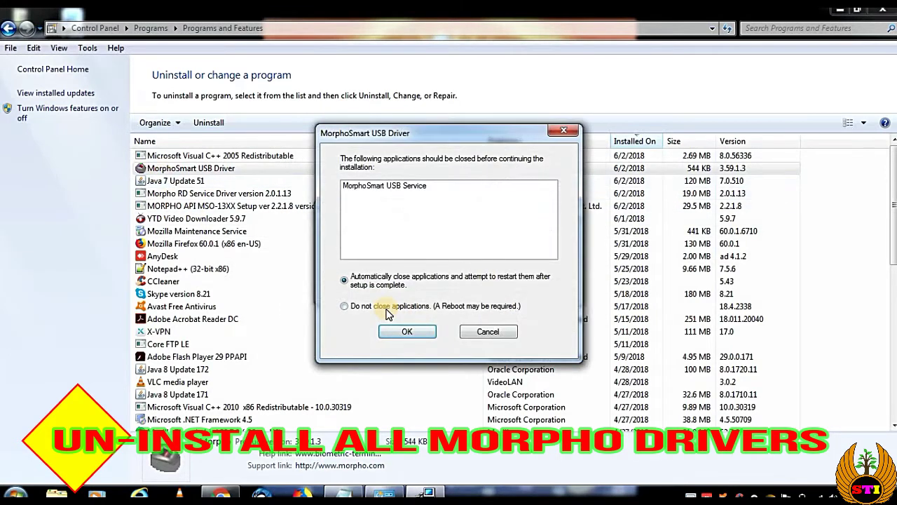
click(407, 331)
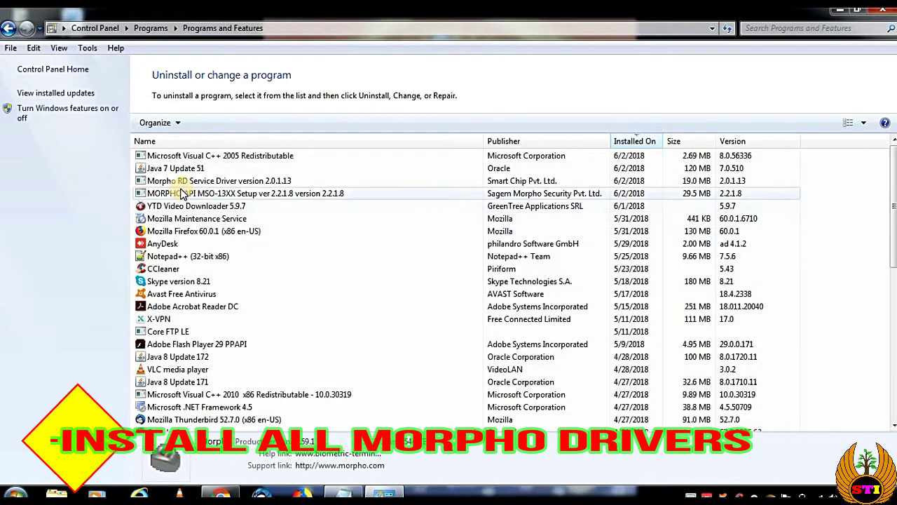
Uninstall the Morpho RD Service Driver version 2.0.1.13
click(184, 181)
click(221, 126)
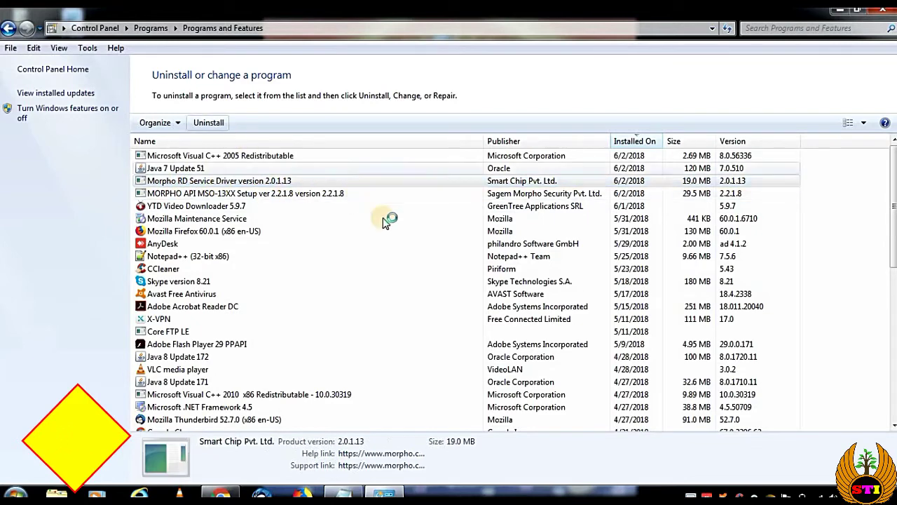
click(512, 295)
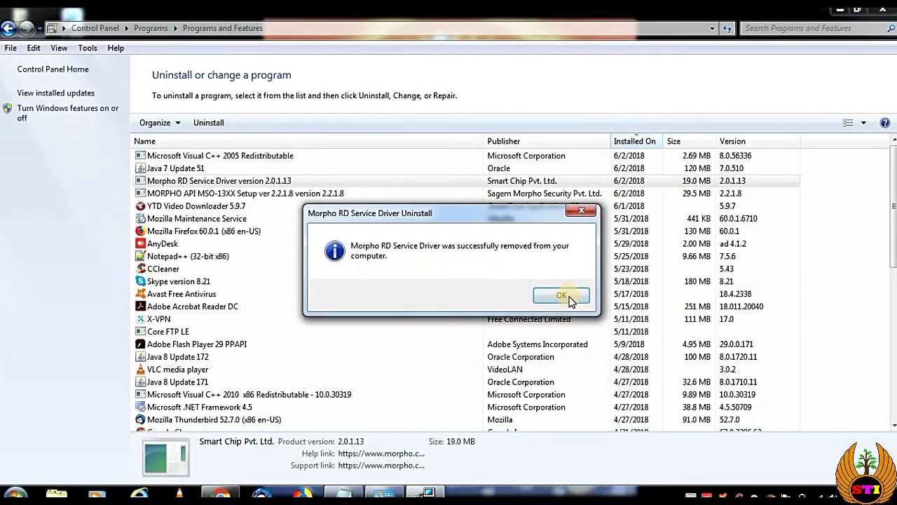
click(562, 295)
Uninstall MORPHO API MSO-13XX Setup ver 2.2.1.8 and check the installed programs for any other Morpho entries
click(191, 181)
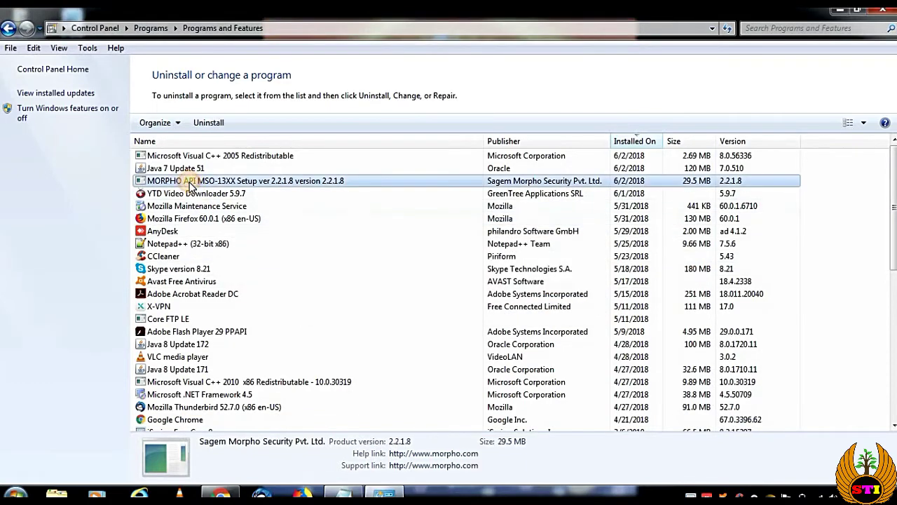
click(203, 125)
click(517, 299)
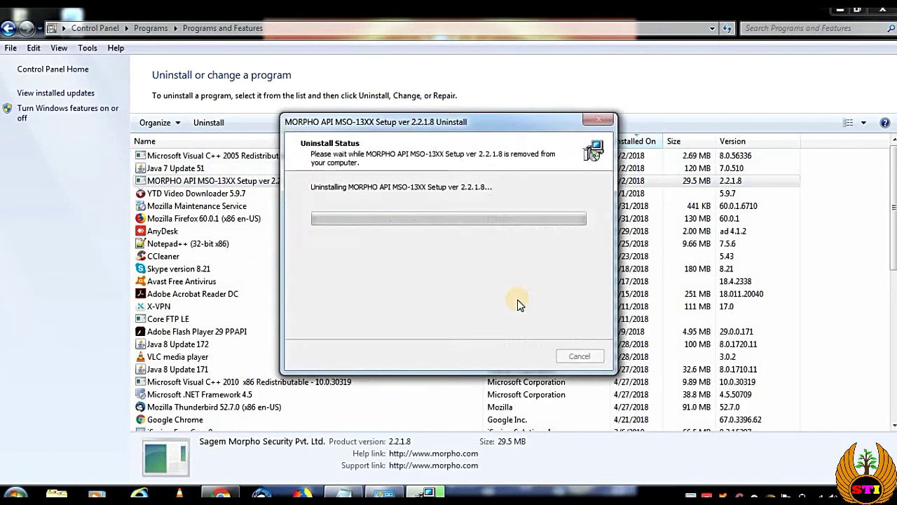
click(566, 303)
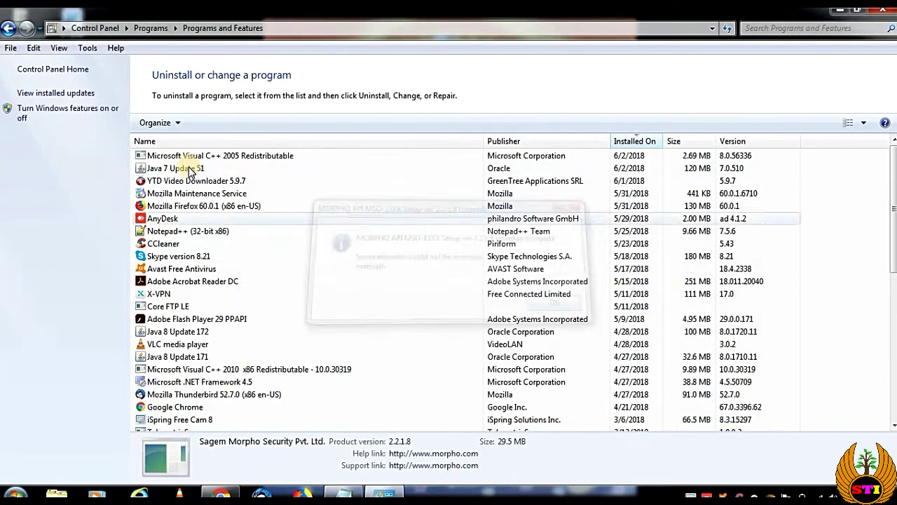
click(236, 155)
click(184, 269)
scroll(188, 289, down, 5)
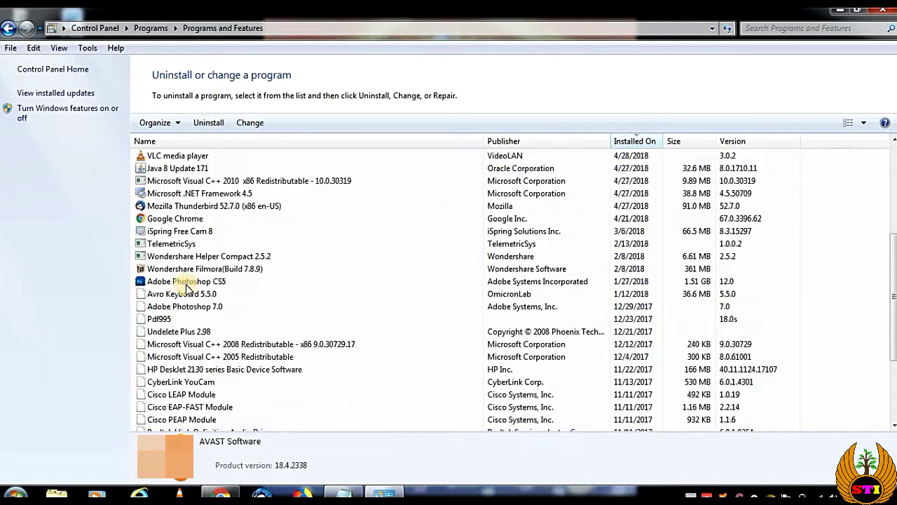
scroll(184, 284, up, 5)
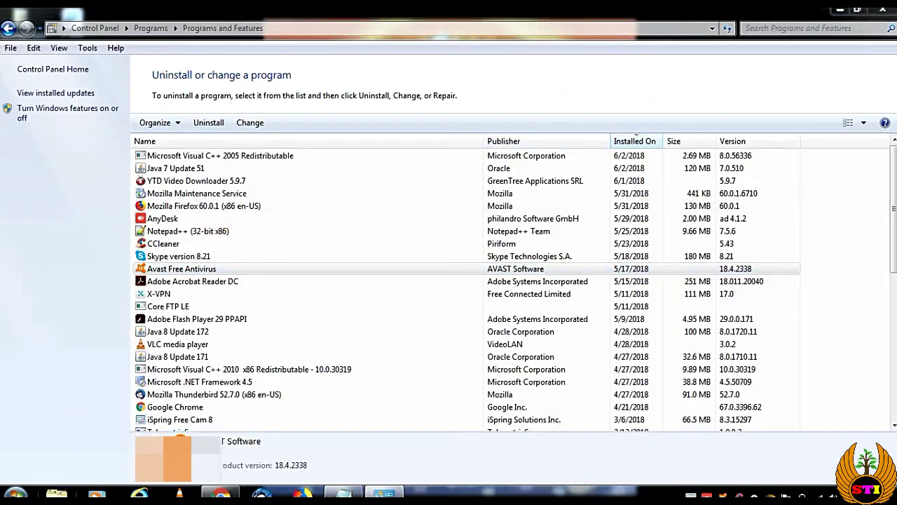
Permanently delete the FingerprintSensors, MORPHORDLOG and MorphoRdServiceL0Soft folders from the C: drive, and clear away the open system windows
click(56, 495)
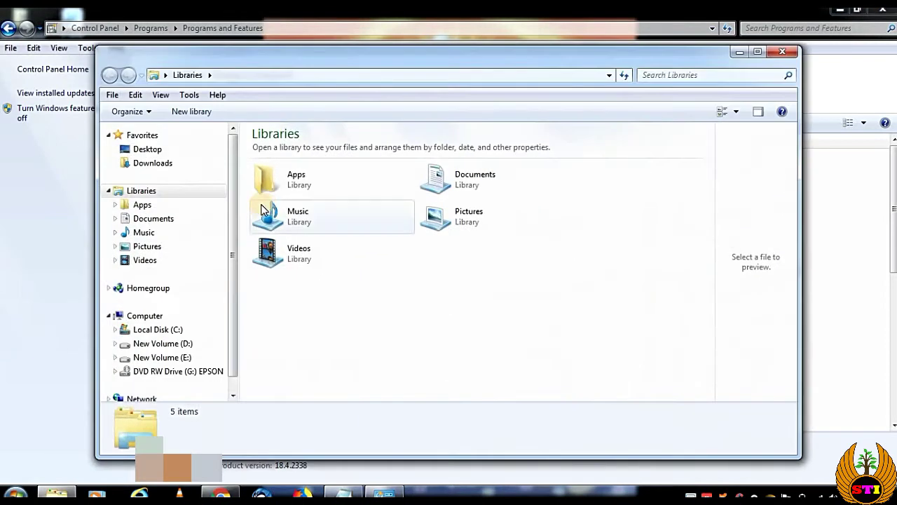
click(158, 330)
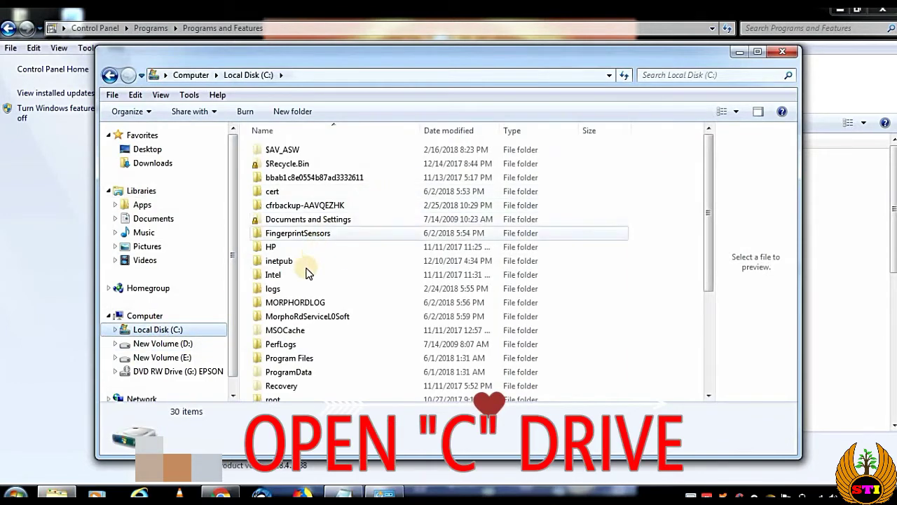
click(300, 302)
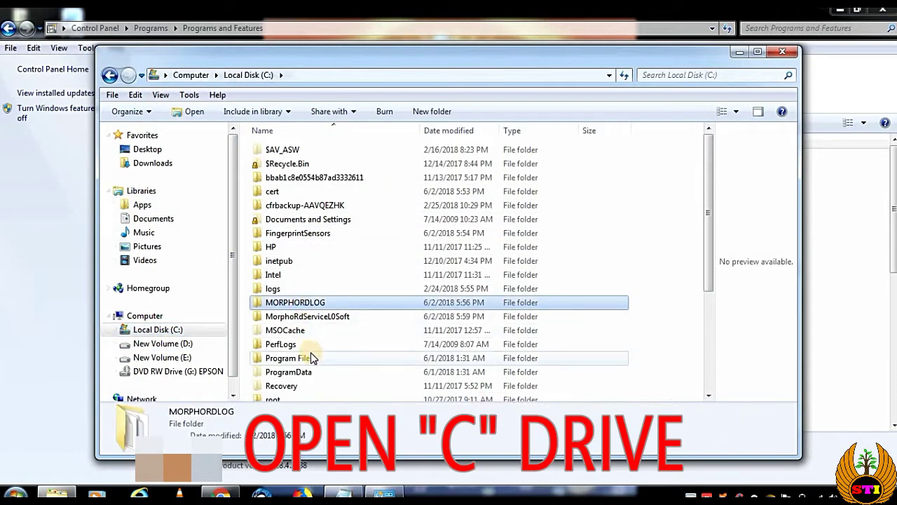
ctrl+click(302, 318)
ctrl+click(284, 234)
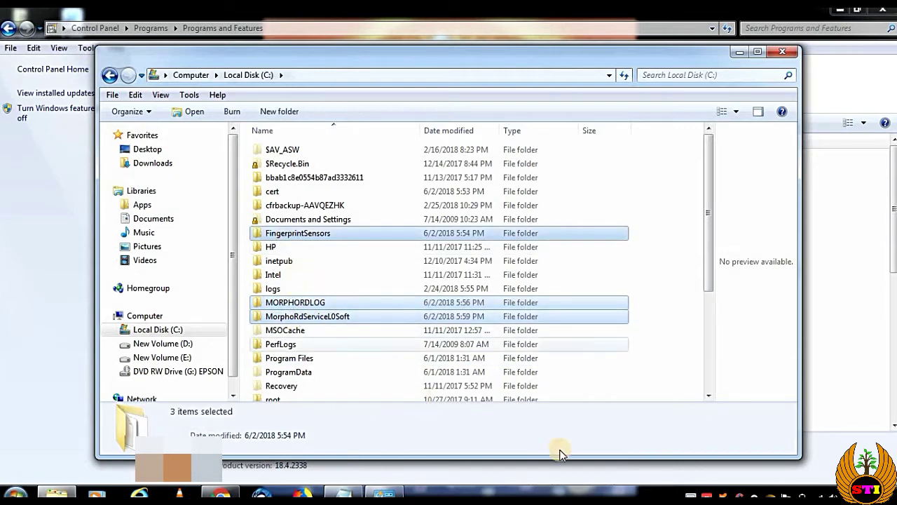
key(shift+Delete)
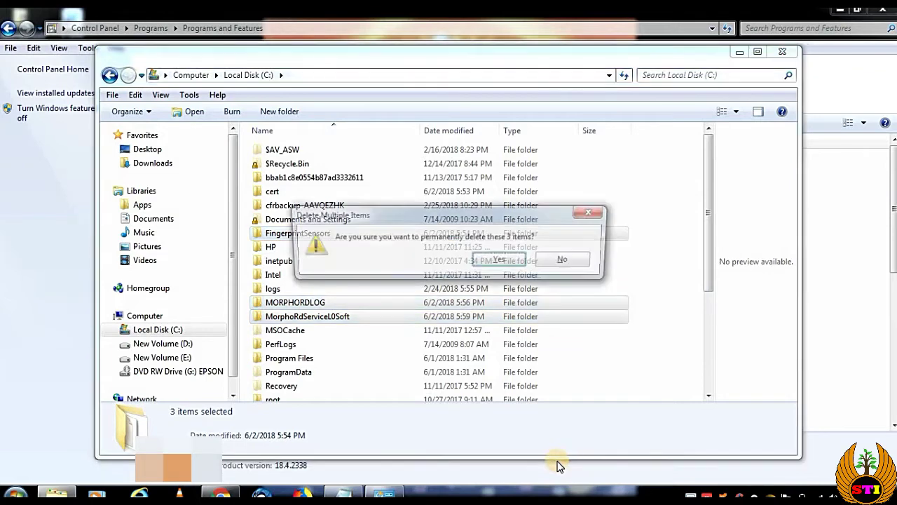
click(499, 261)
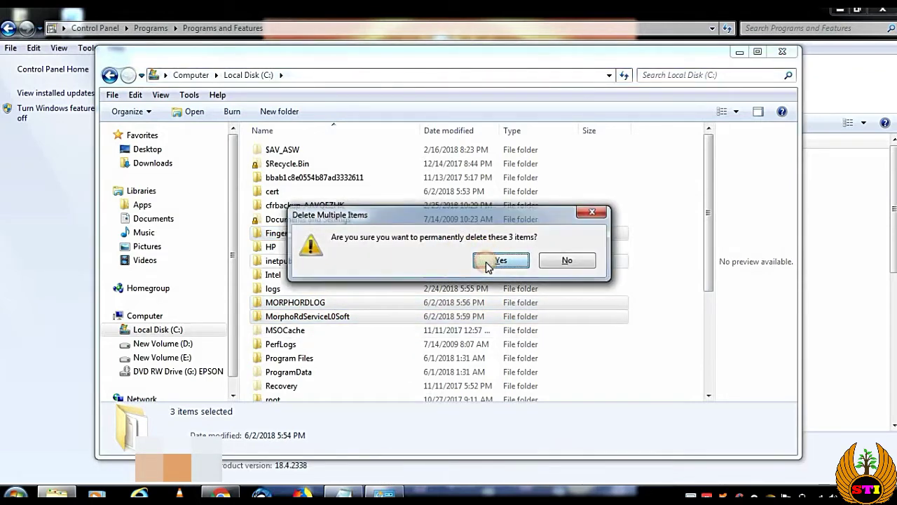
click(779, 54)
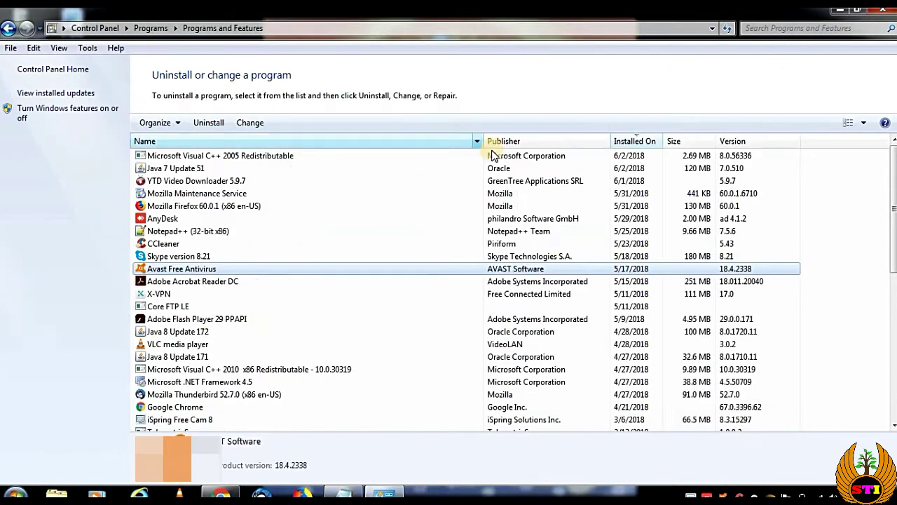
click(846, 13)
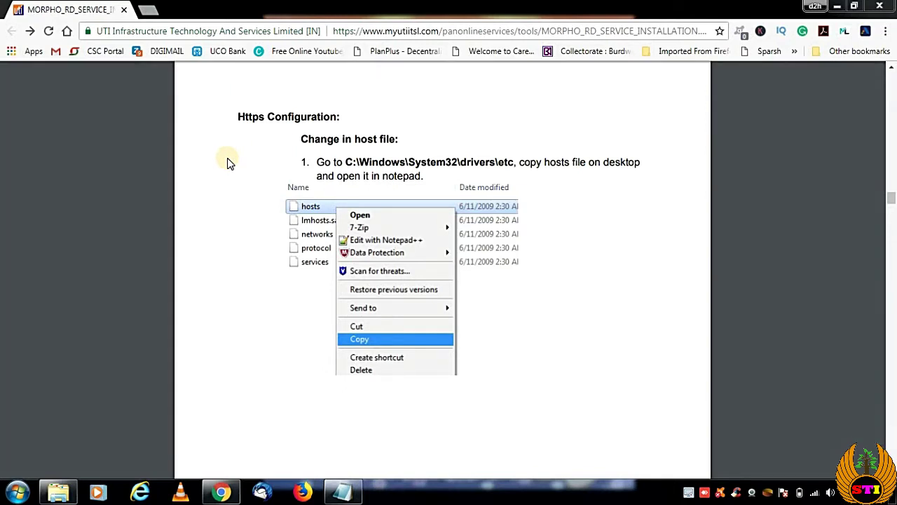
In Google Chrome, open the About Google Chrome page to check the browser version
click(886, 32)
mouse_move(748, 291)
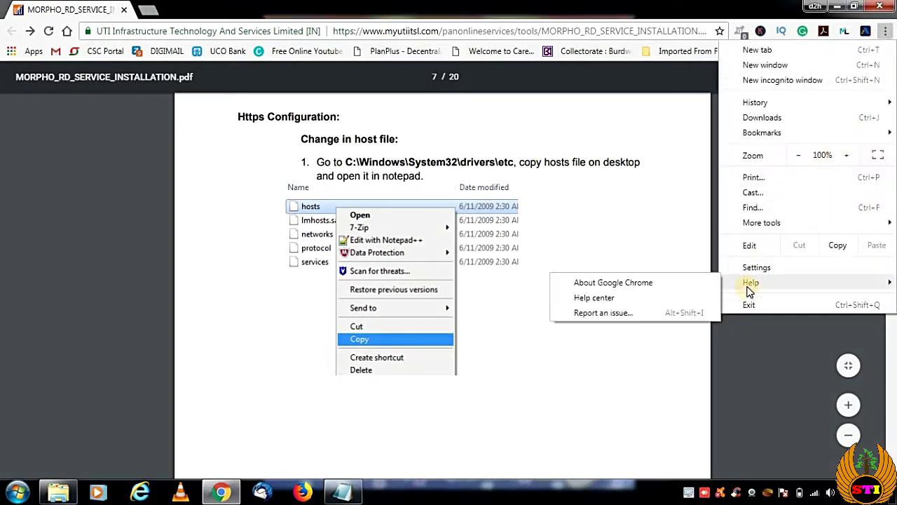
click(612, 287)
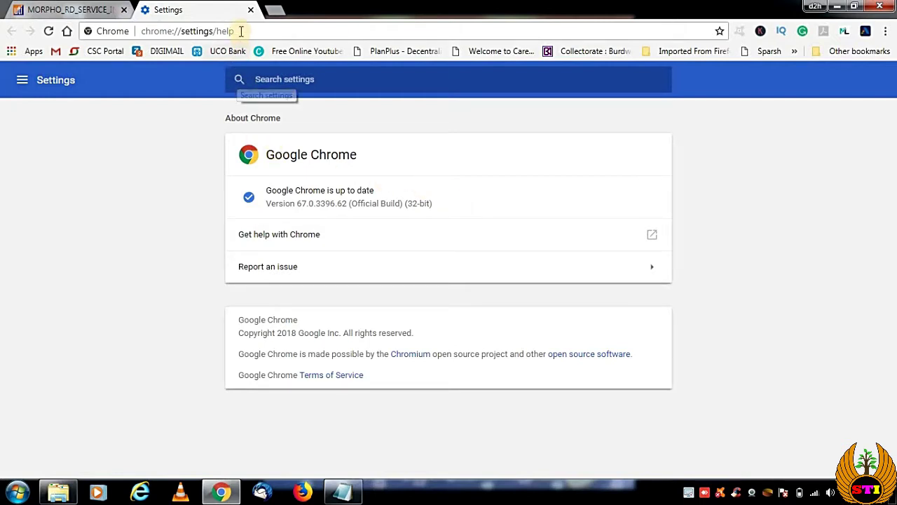
Open the Chrome experiments page at chrome://flags and bring its available flags into view
click(184, 31)
drag(194, 31, 290, 32)
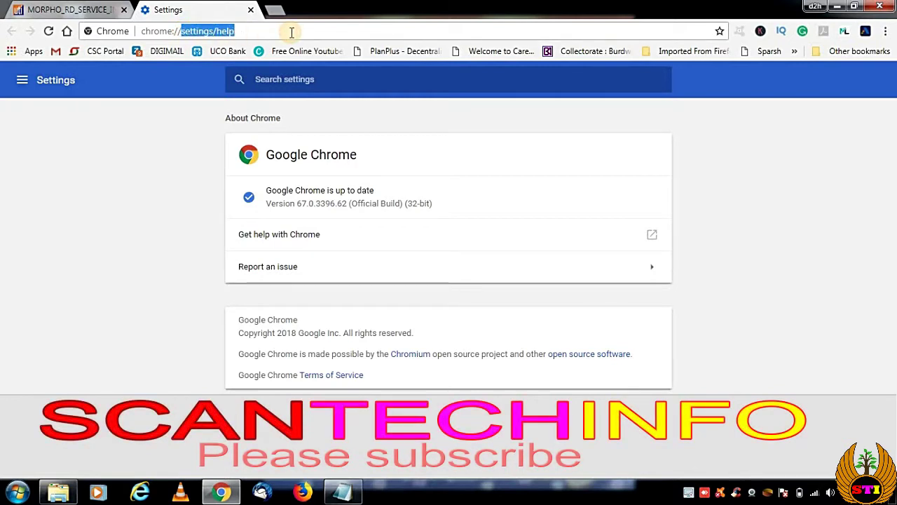
text(fl)
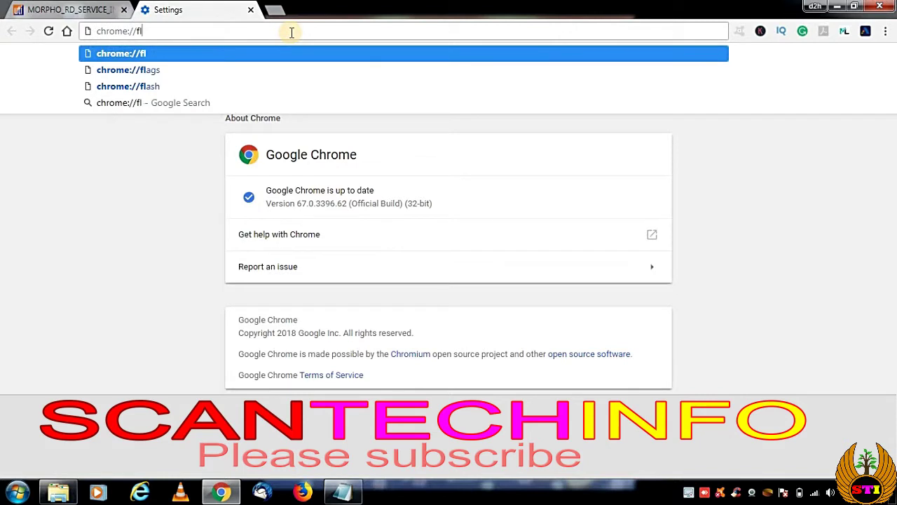
text(ags)
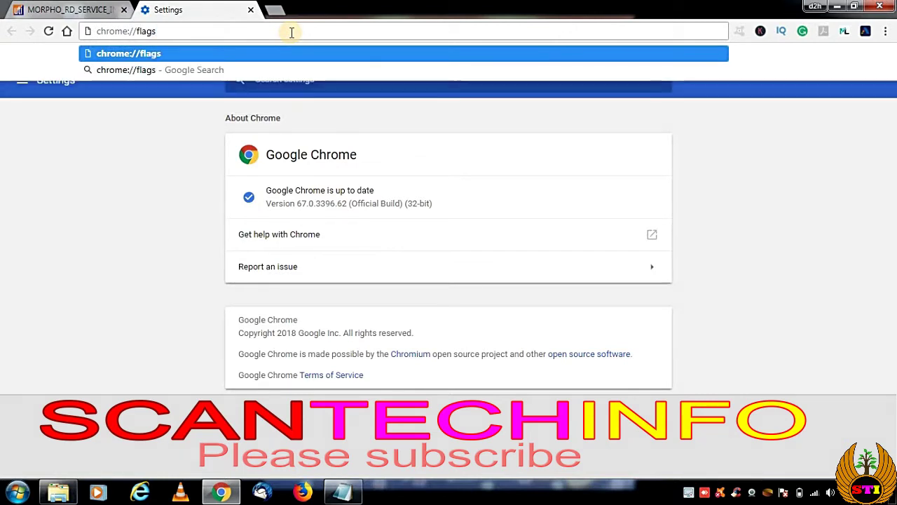
key(Return)
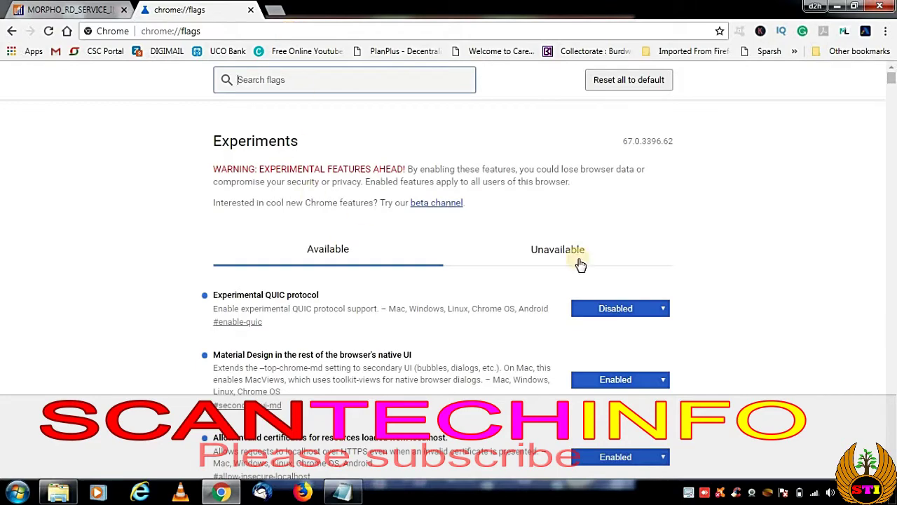
scroll(581, 265, down, 1)
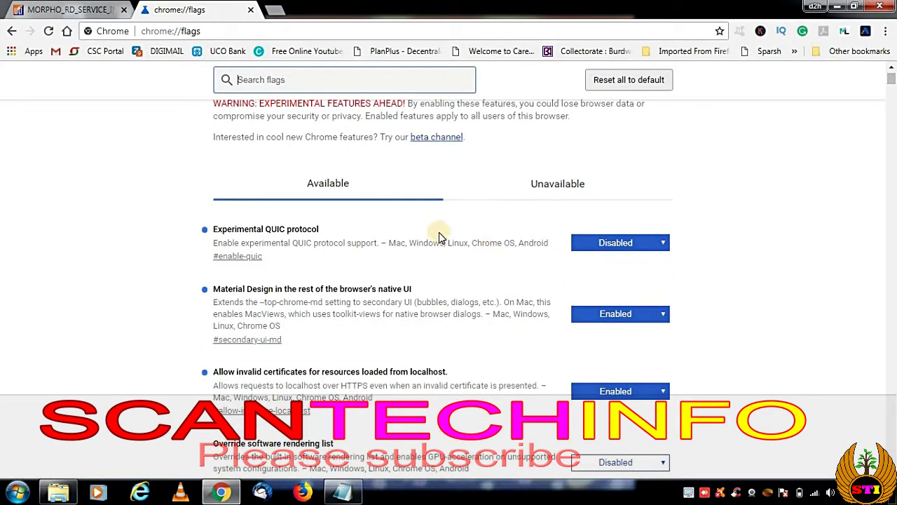
Search the flags for "invalid", set the Allow invalid certificates for resources loaded from localhost flag to Enabled, and close the flags page
scroll(438, 232, up, 1)
click(279, 79)
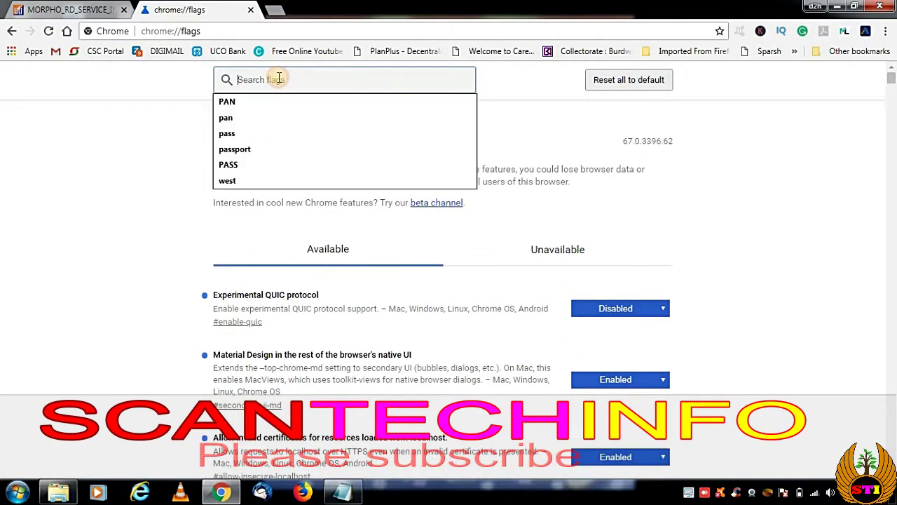
text(invalid)
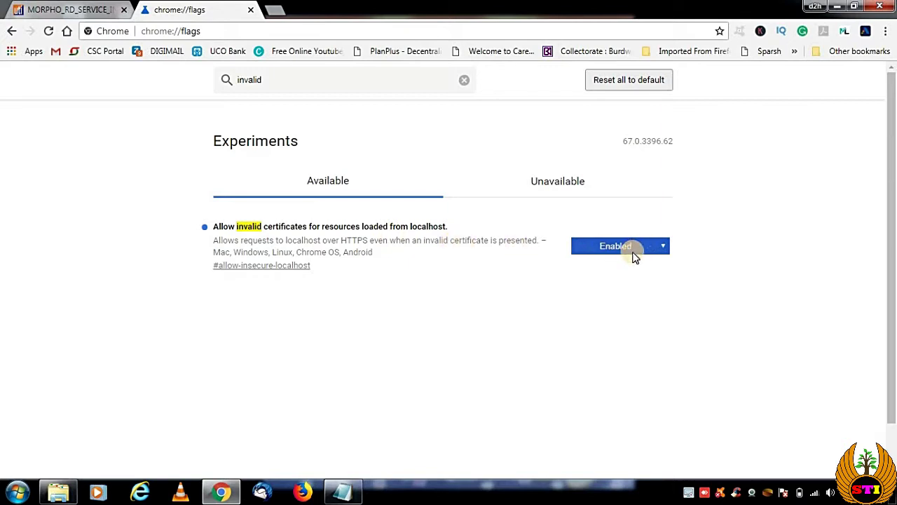
click(658, 248)
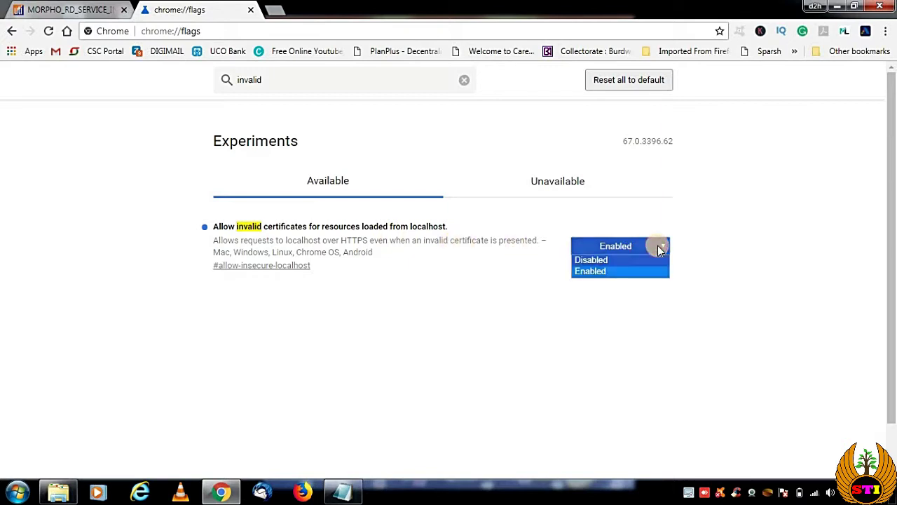
click(626, 271)
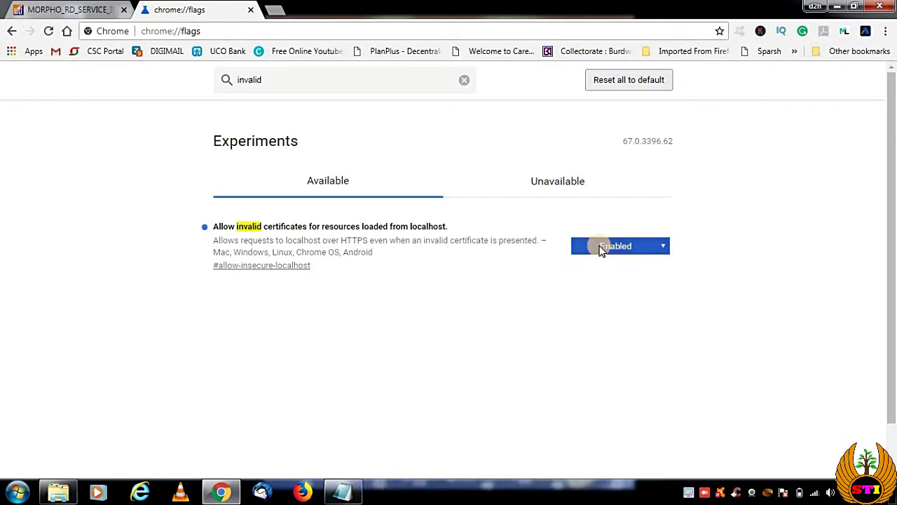
click(250, 10)
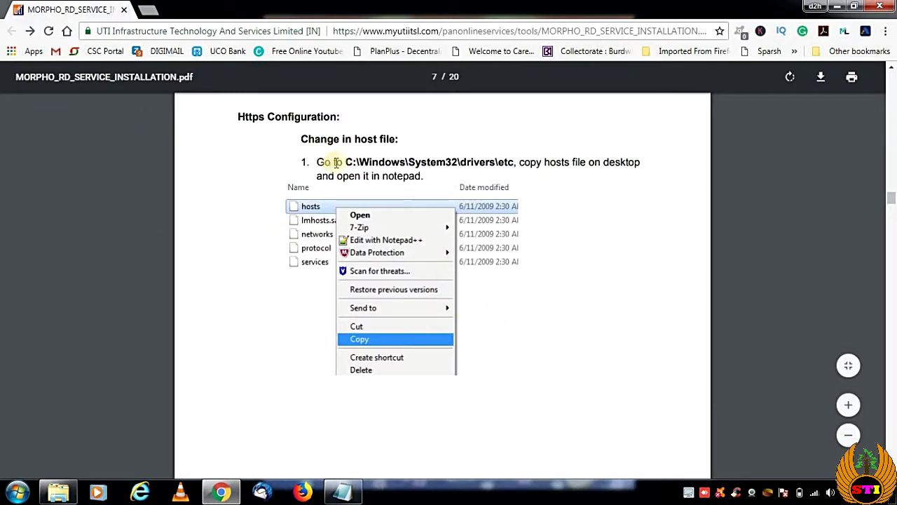
Copy the path C:\Windows\System32\drivers\etc from the installation PDF and open that folder in Windows Explorer
drag(397, 162, 508, 157)
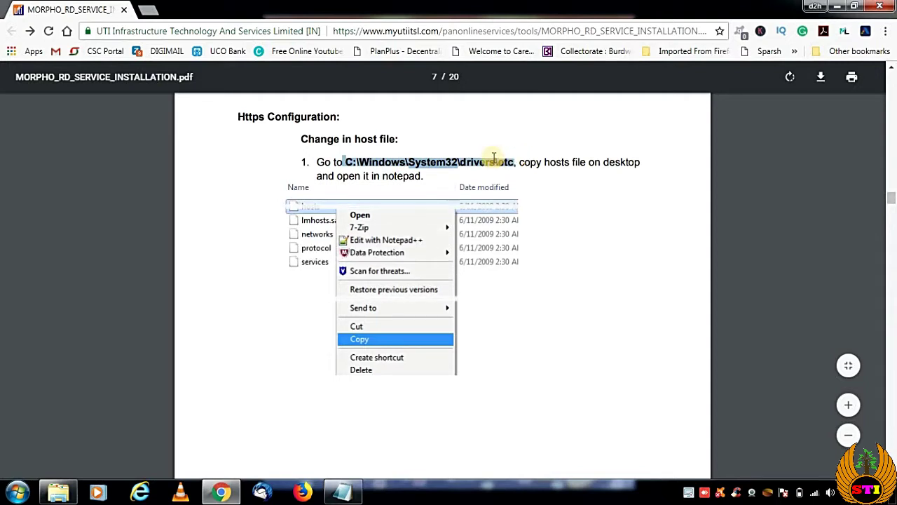
right_click(482, 167)
click(511, 173)
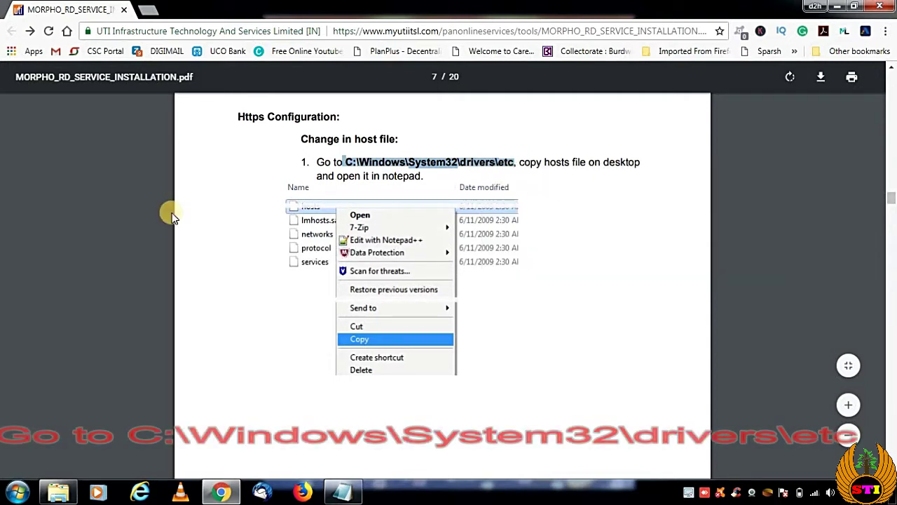
click(60, 492)
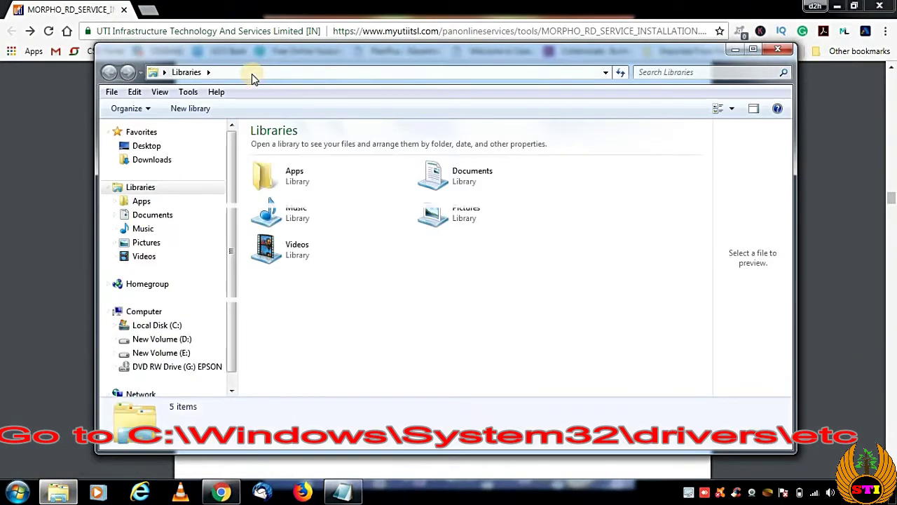
click(251, 73)
right_click(177, 77)
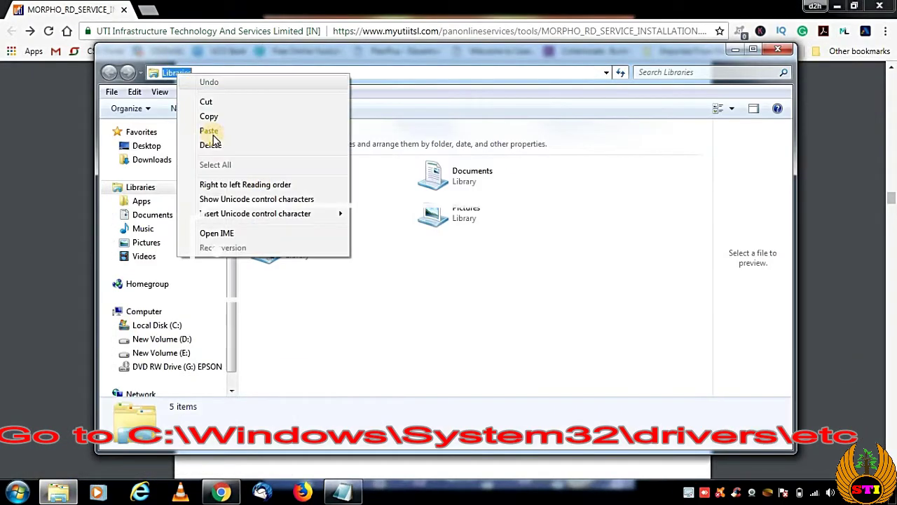
click(209, 129)
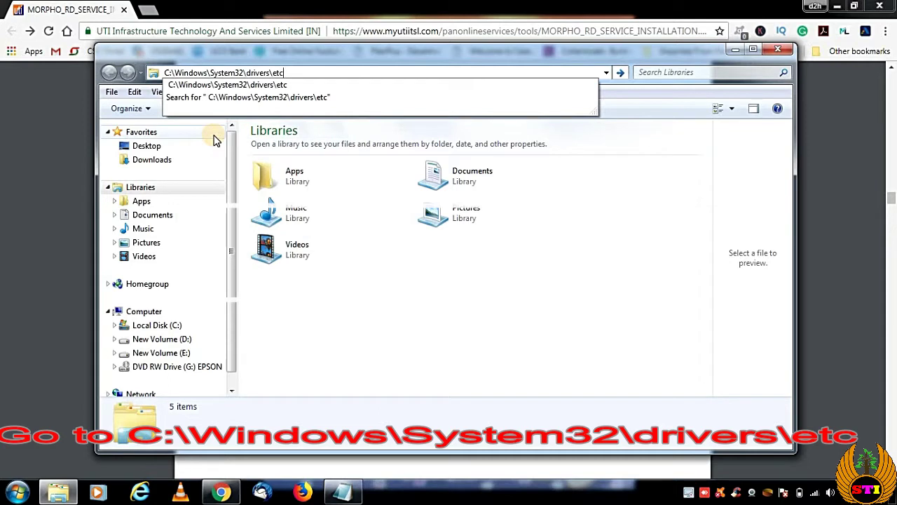
key(Return)
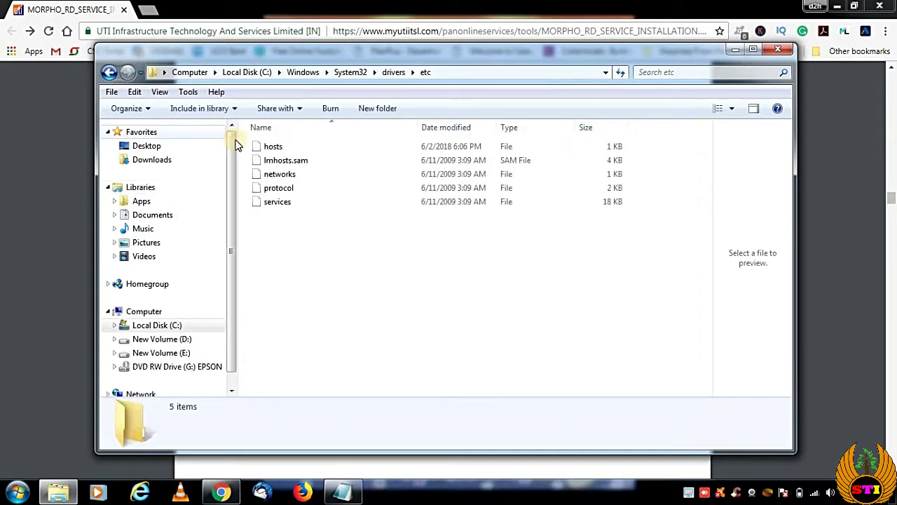
Copy the hosts file from the etc folder and paste it onto the desktop
click(273, 148)
right_click(273, 149)
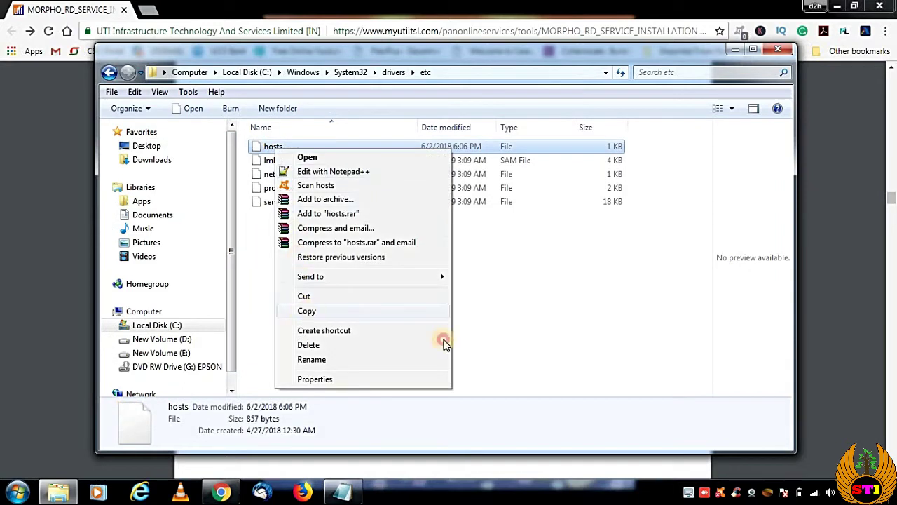
click(306, 310)
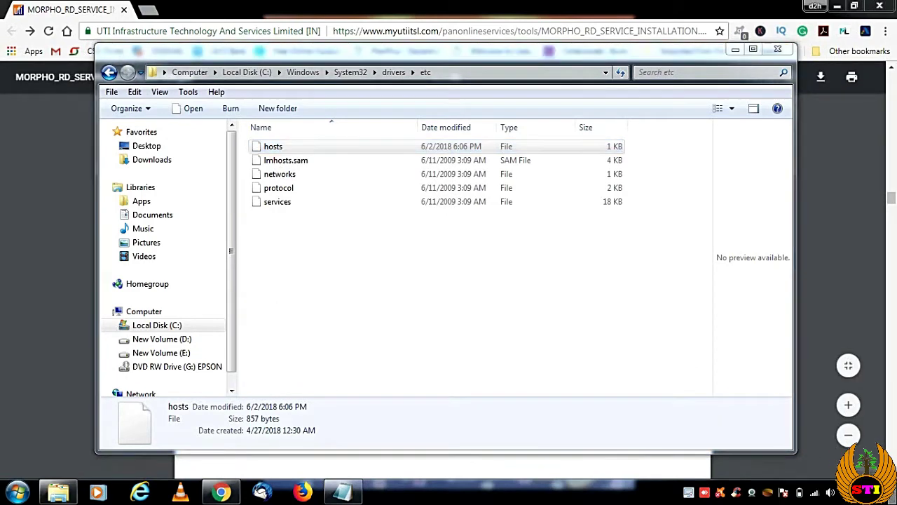
key(super+d)
key(ctrl+v)
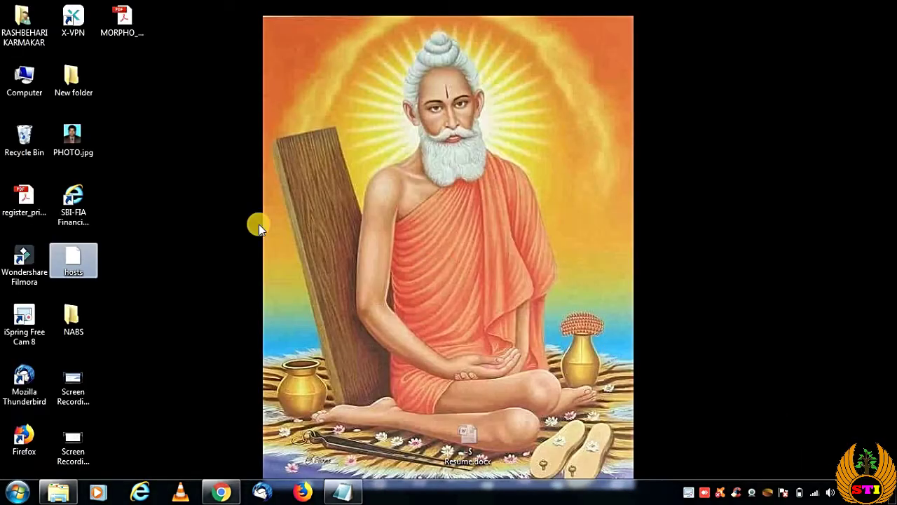
right_click(163, 229)
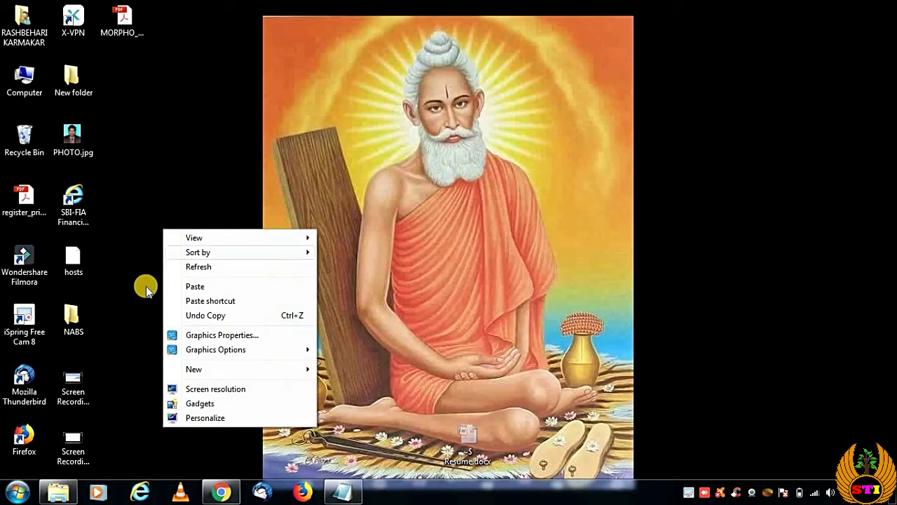
Open the desktop copy of the hosts file with Notepad
click(77, 256)
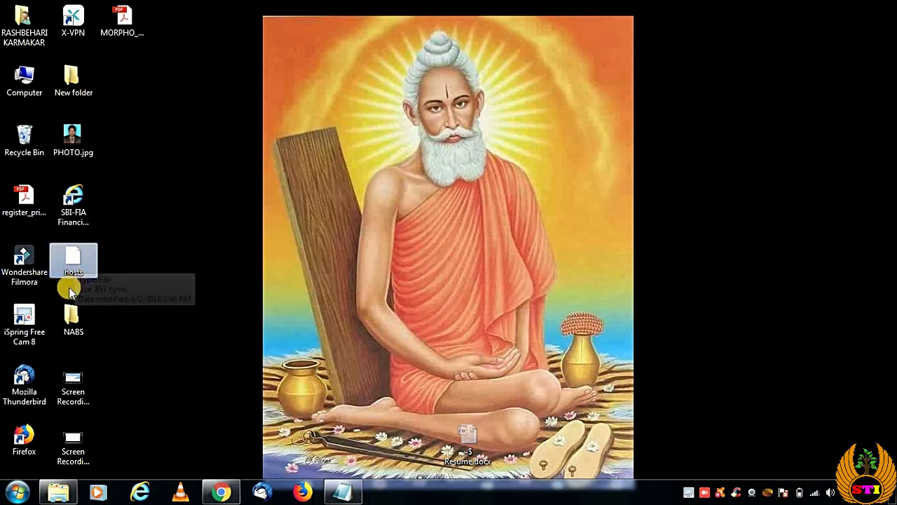
right_click(77, 265)
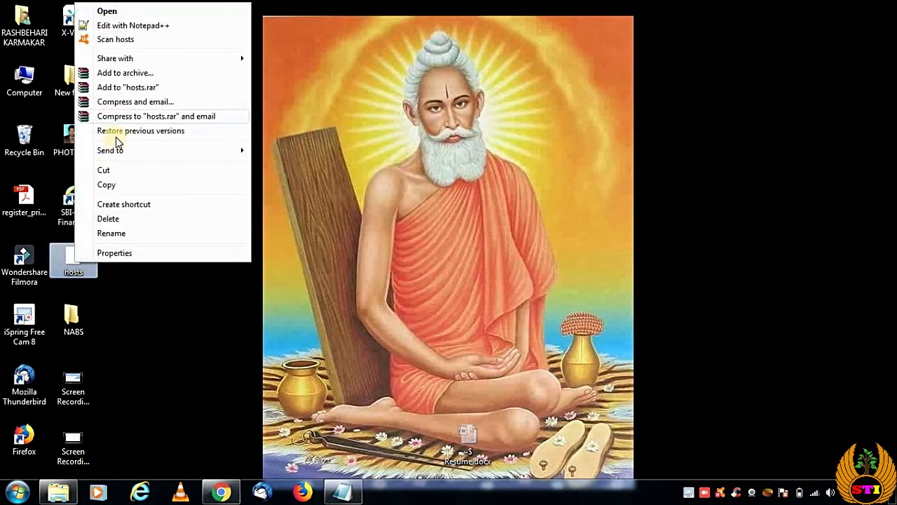
click(106, 10)
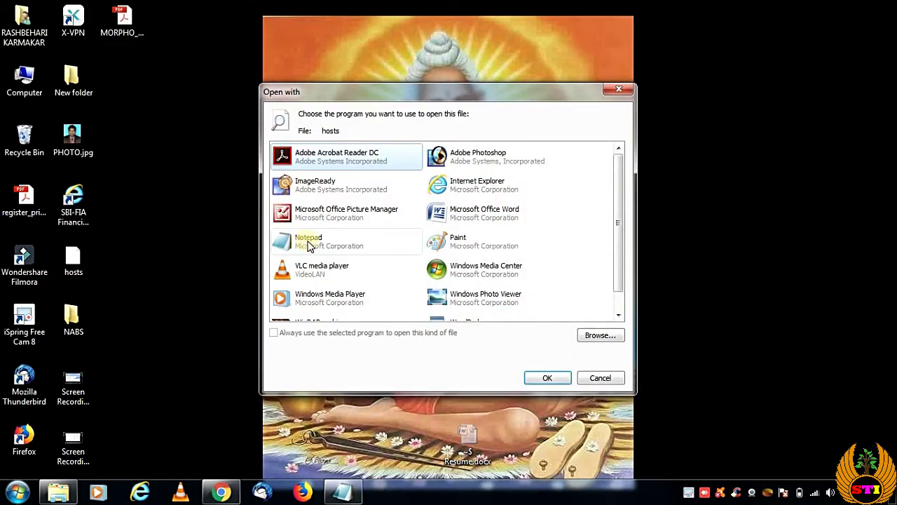
click(308, 241)
click(547, 377)
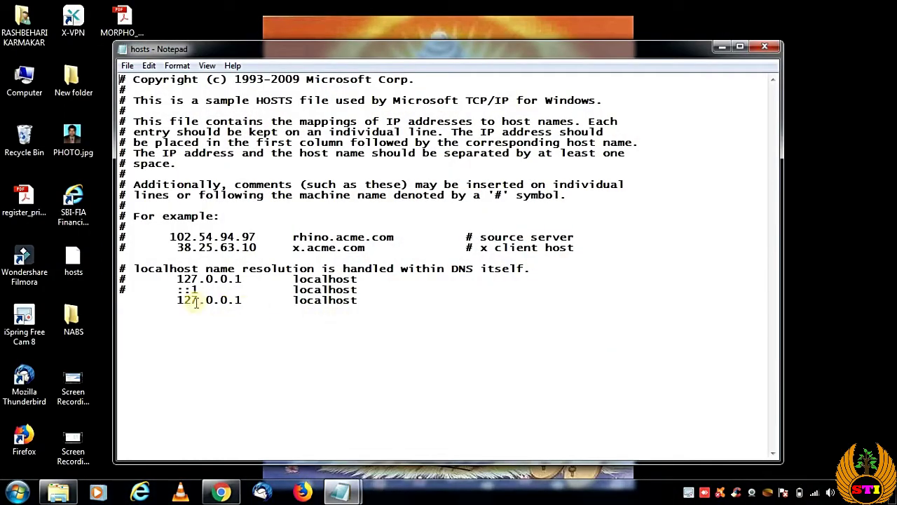
Check the uncommented "127.0.0.1 localhost" line at the end of the hosts file, save the file and close it
drag(177, 300, 243, 300)
drag(365, 311, 397, 311)
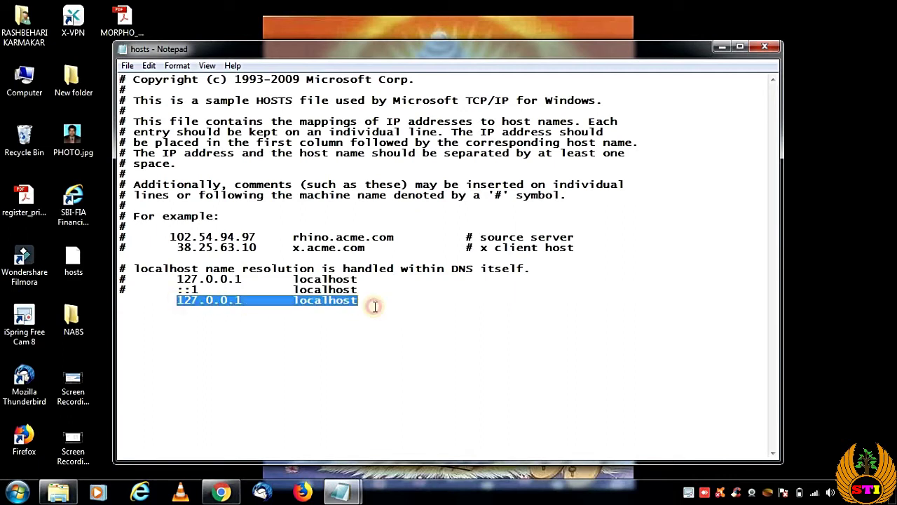
click(183, 312)
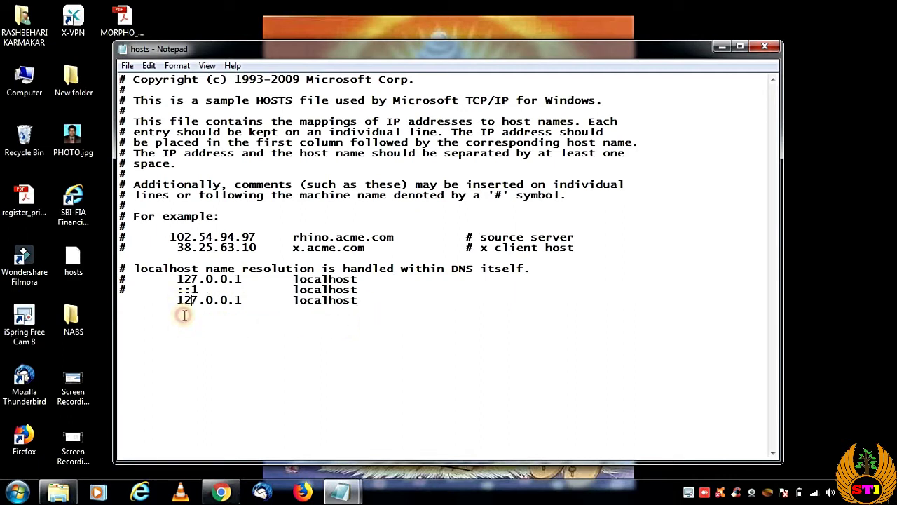
drag(179, 301, 399, 314)
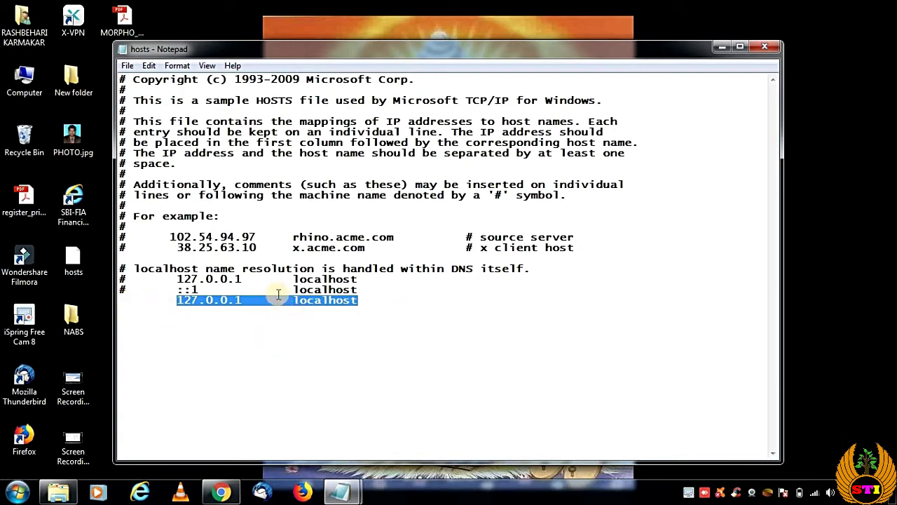
click(127, 65)
click(156, 110)
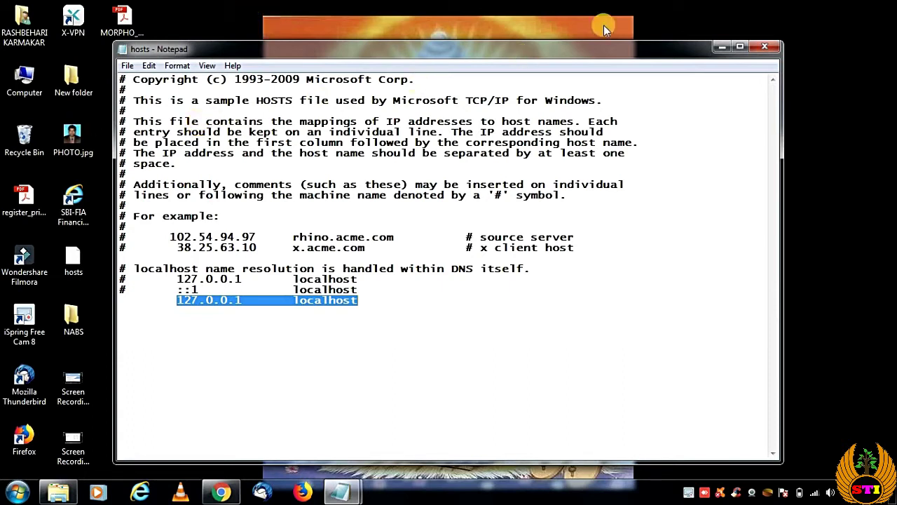
click(764, 48)
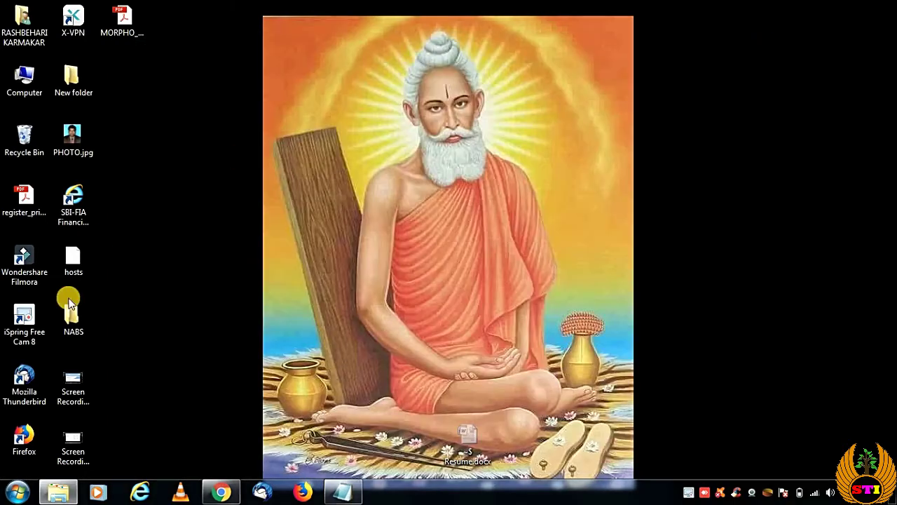
Rename the hosts file on the desktop as hosts.txt
right_click(83, 272)
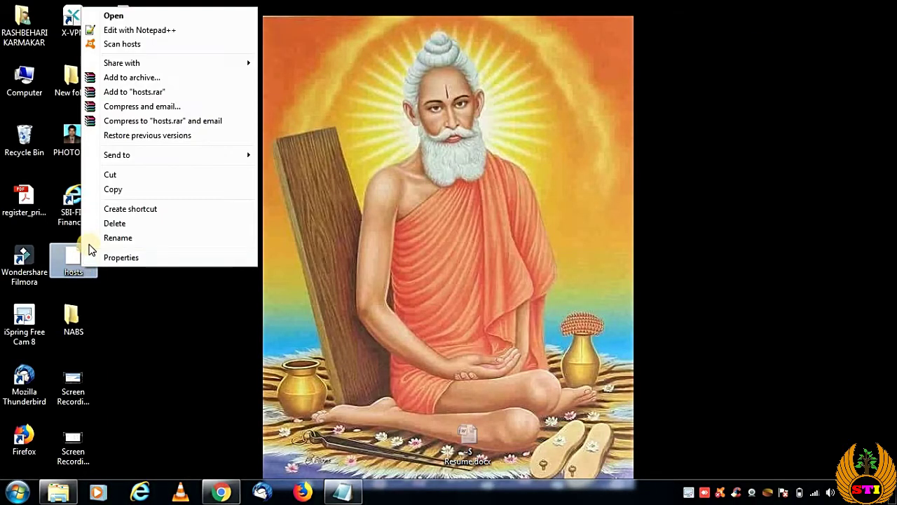
click(101, 236)
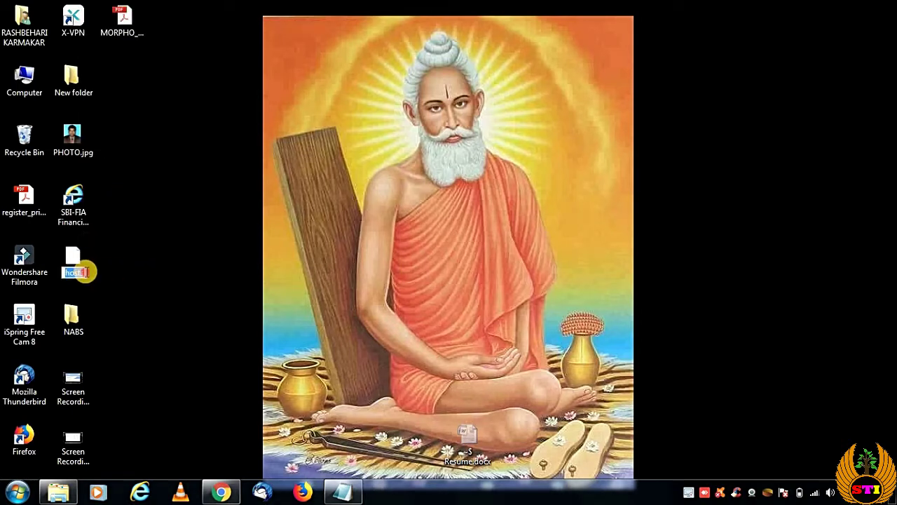
click(83, 272)
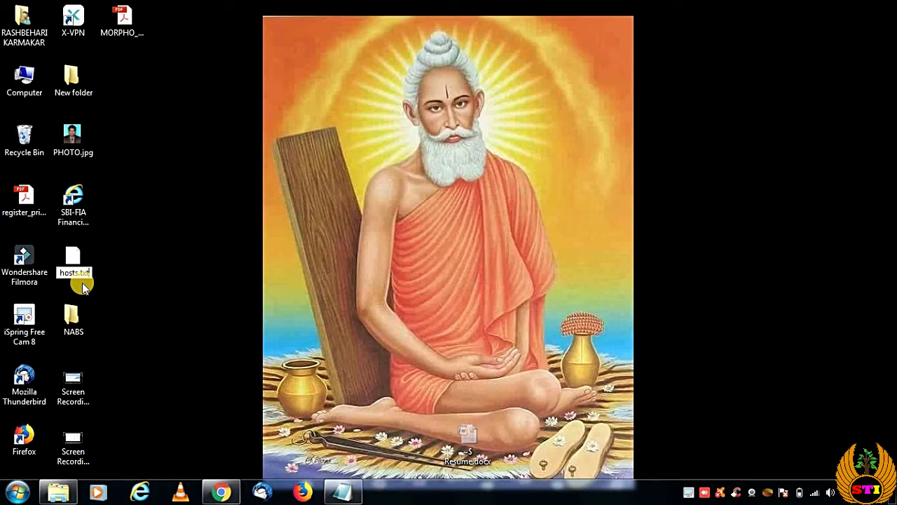
key(Return)
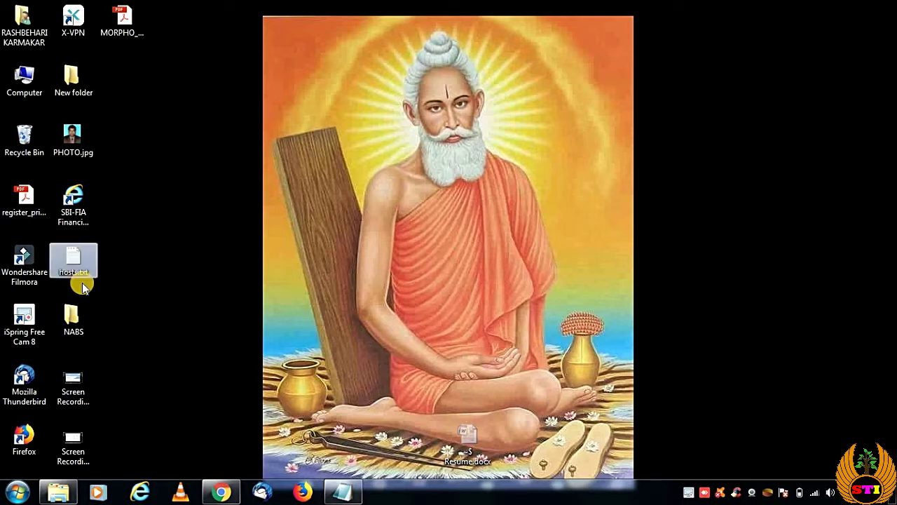
click(120, 266)
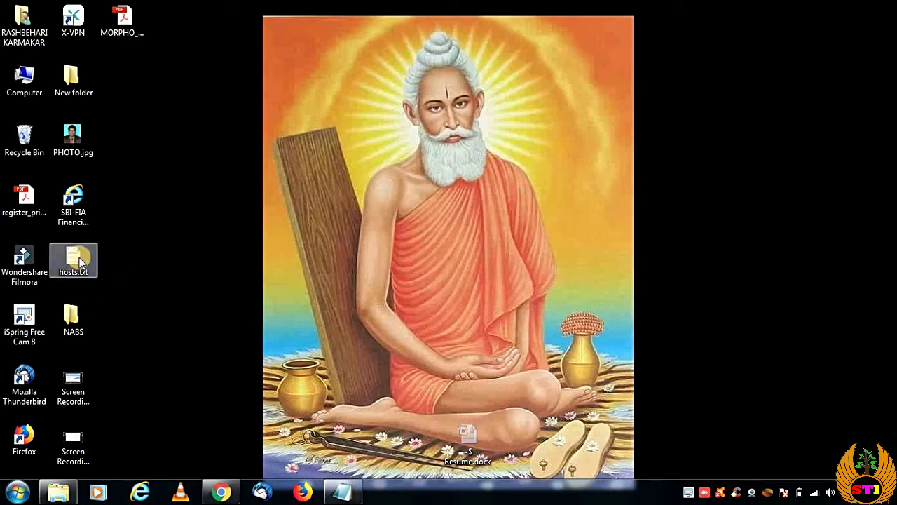
Rename the desktop file hosts.txt to hosts, removing the extension, and accept the extension change
mouse_move(80, 261)
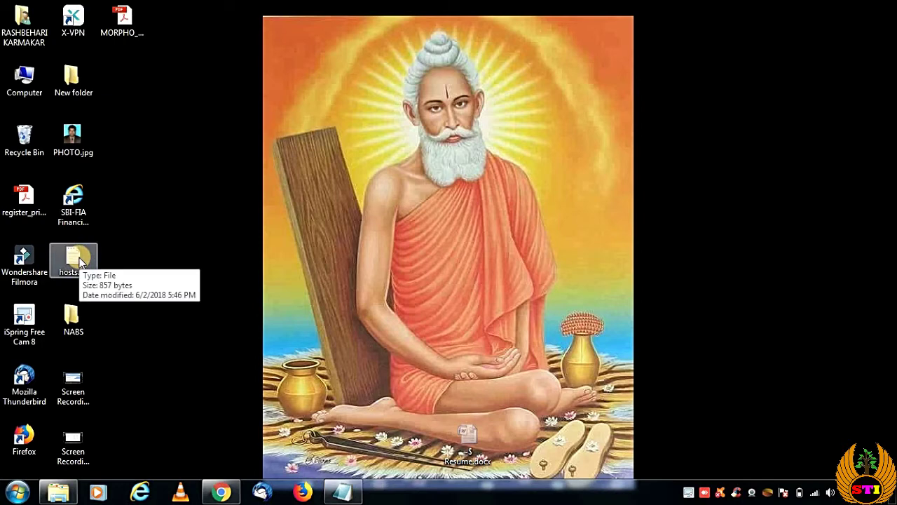
right_click(81, 261)
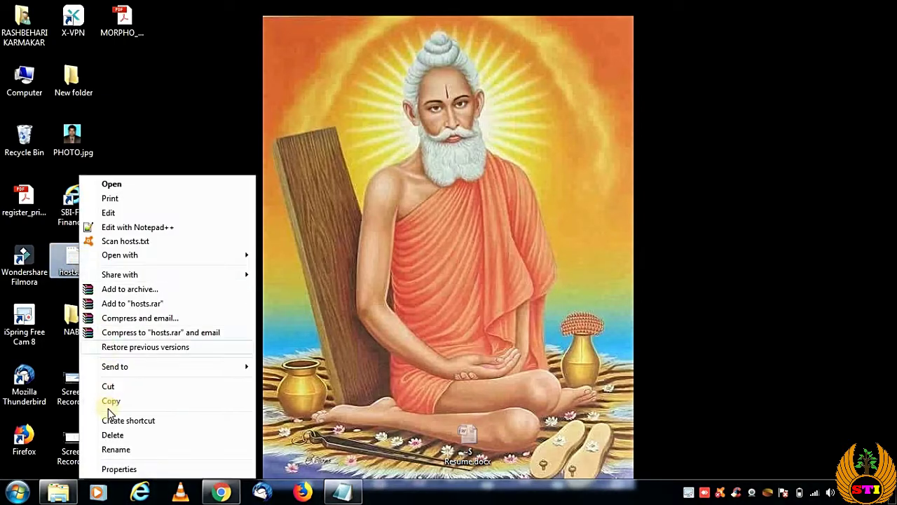
click(115, 450)
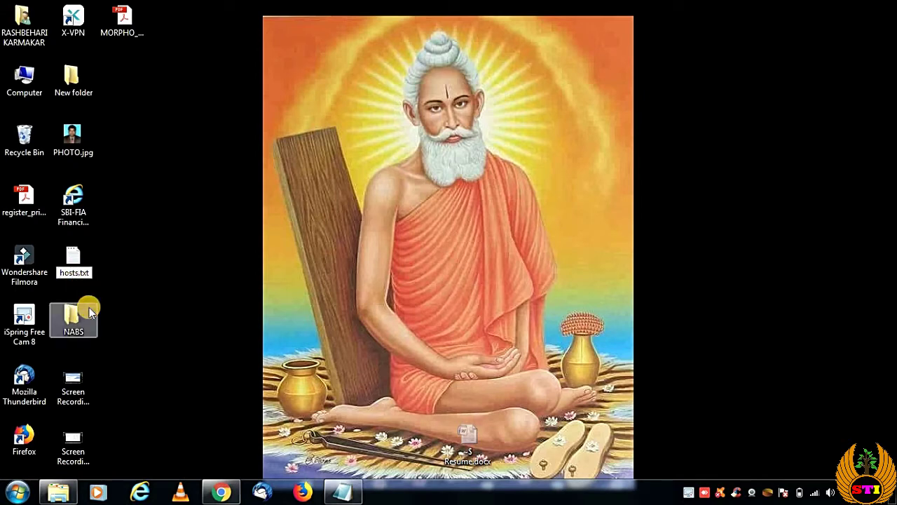
key(Return)
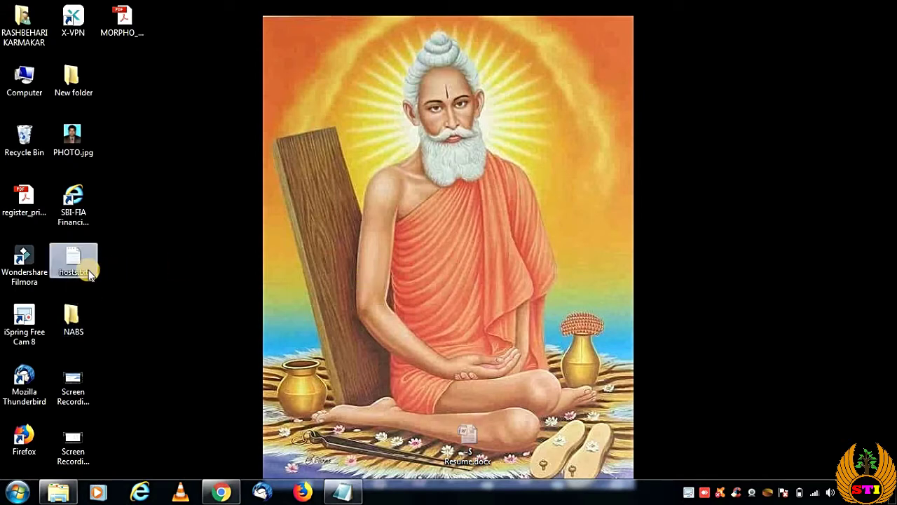
click(96, 298)
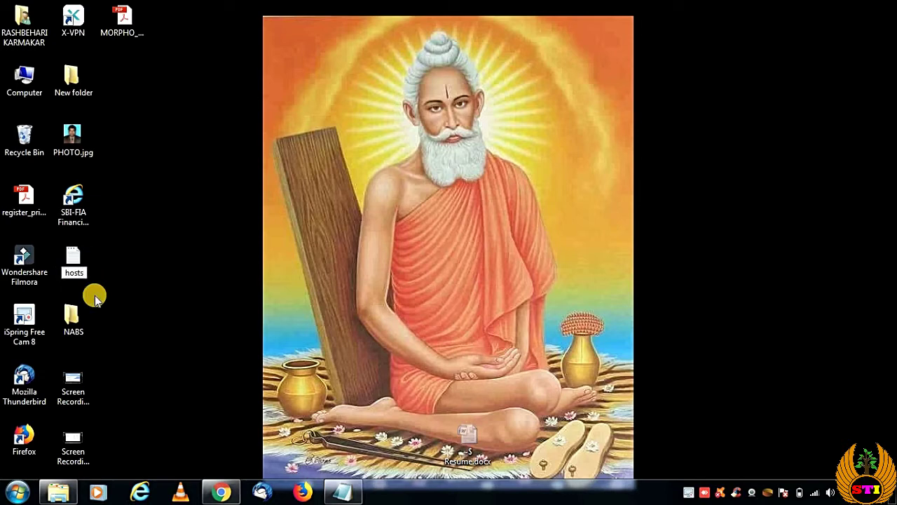
key(Return)
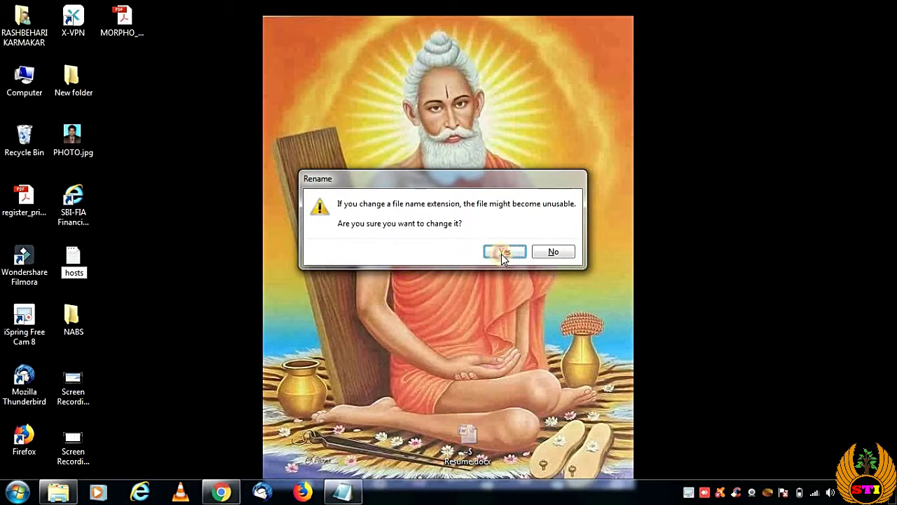
click(503, 253)
Copy the desktop hosts file into the C:\Windows\System32\drivers\etc folder, replacing the existing file, and close the folder window
click(86, 261)
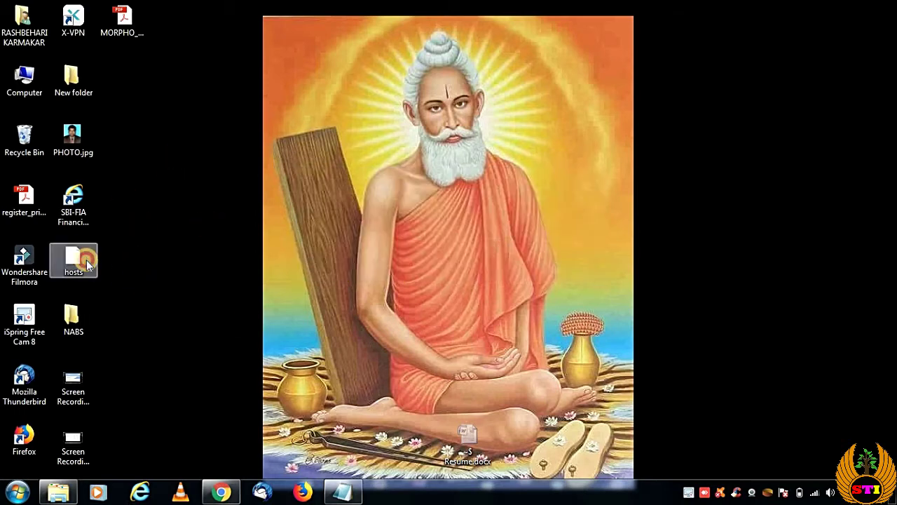
right_click(77, 251)
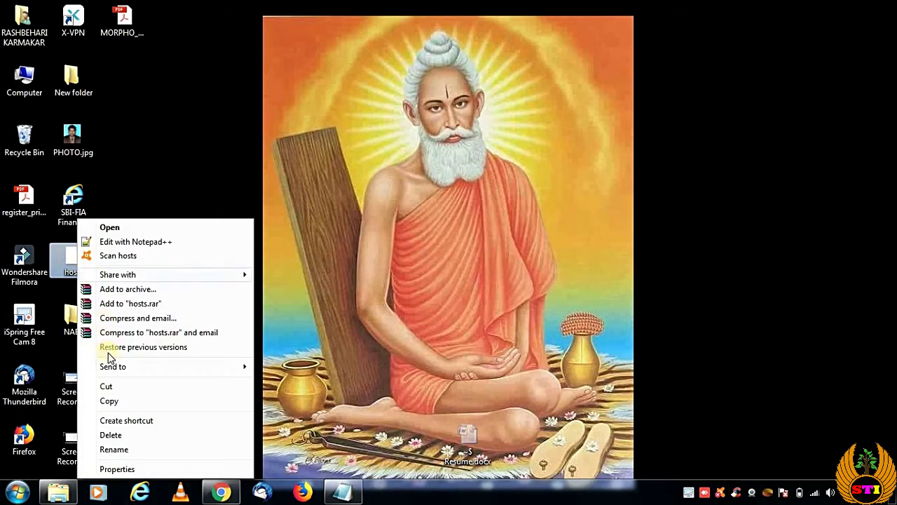
click(110, 405)
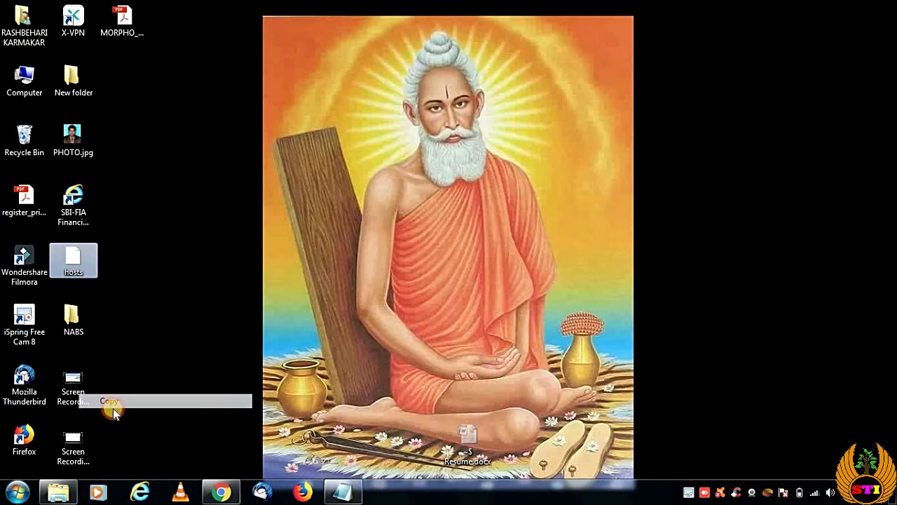
click(61, 495)
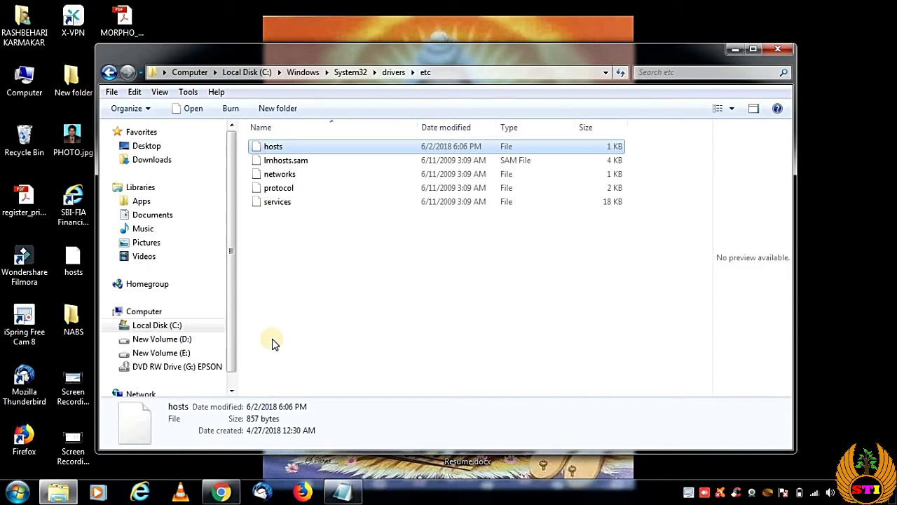
right_click(304, 279)
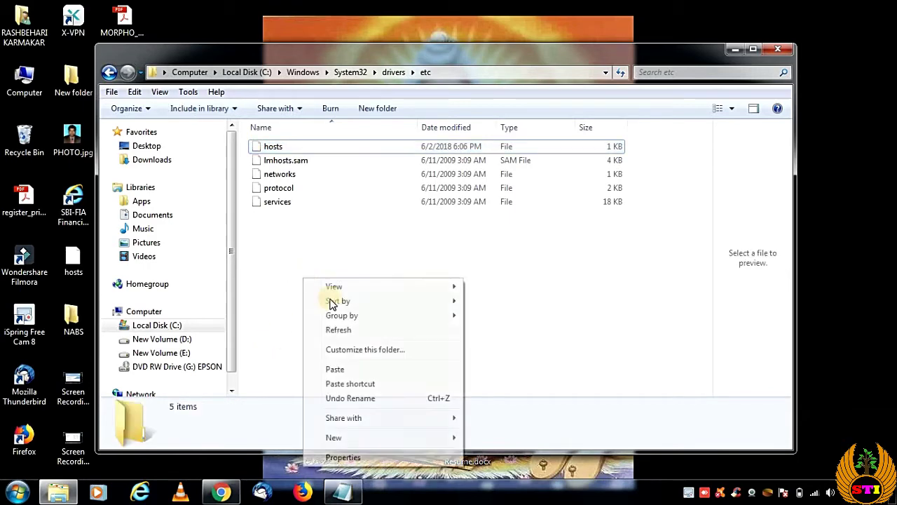
click(340, 369)
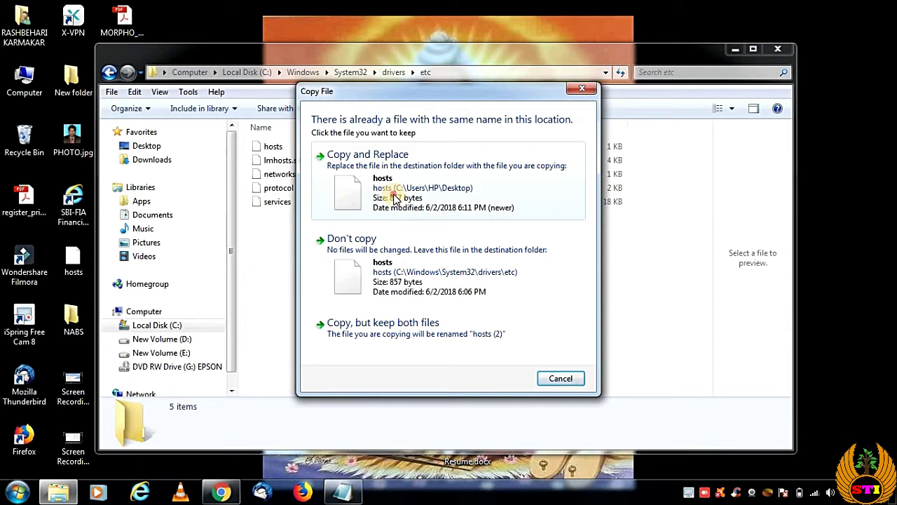
click(394, 198)
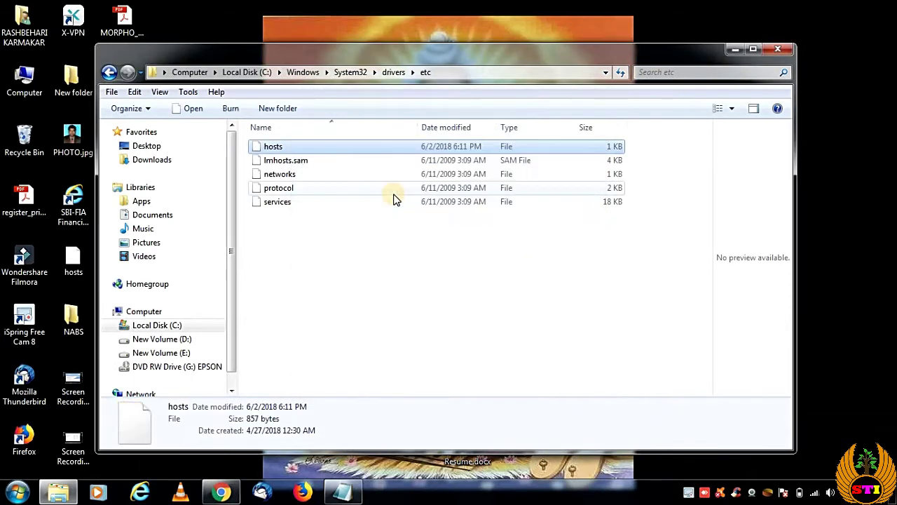
click(788, 50)
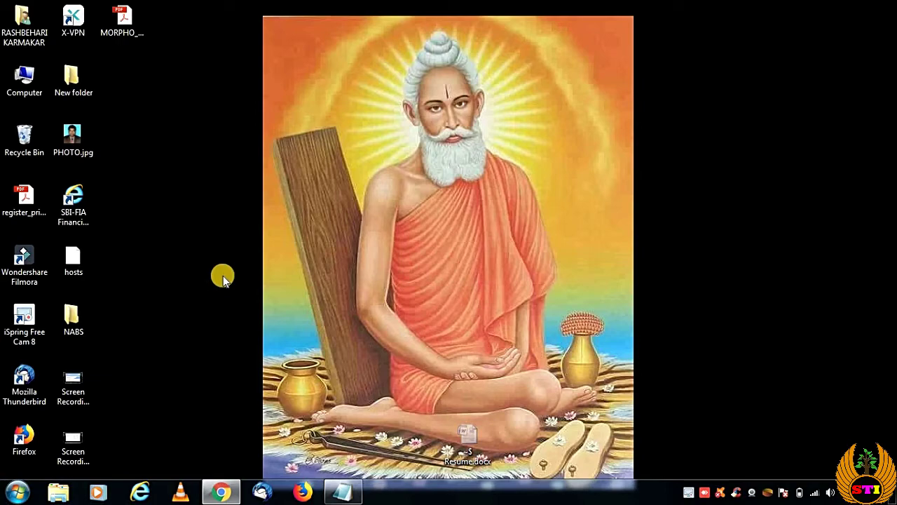
Open the innermost UTI PAN RD SERVICE folder inside UTI PAN RD SERVICE MORPHO (CSC), under CSC on drive D:
click(58, 492)
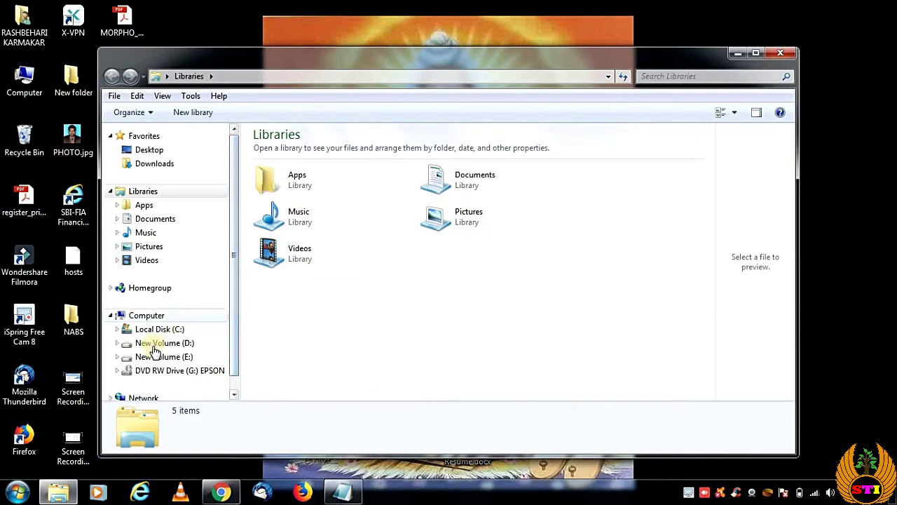
click(163, 344)
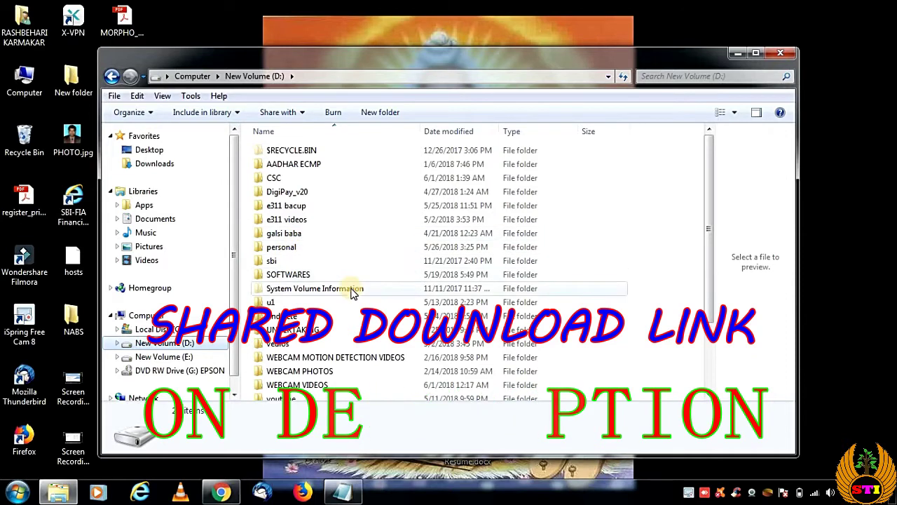
double_click(282, 178)
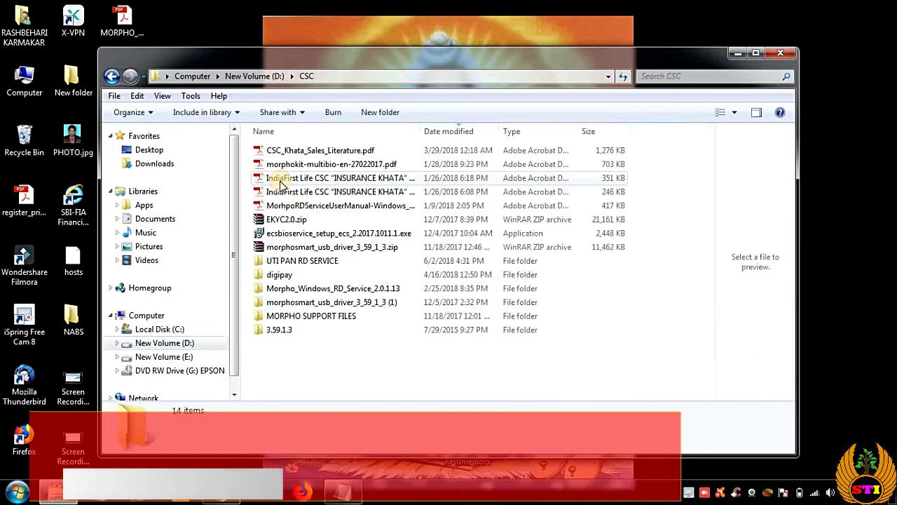
double_click(282, 263)
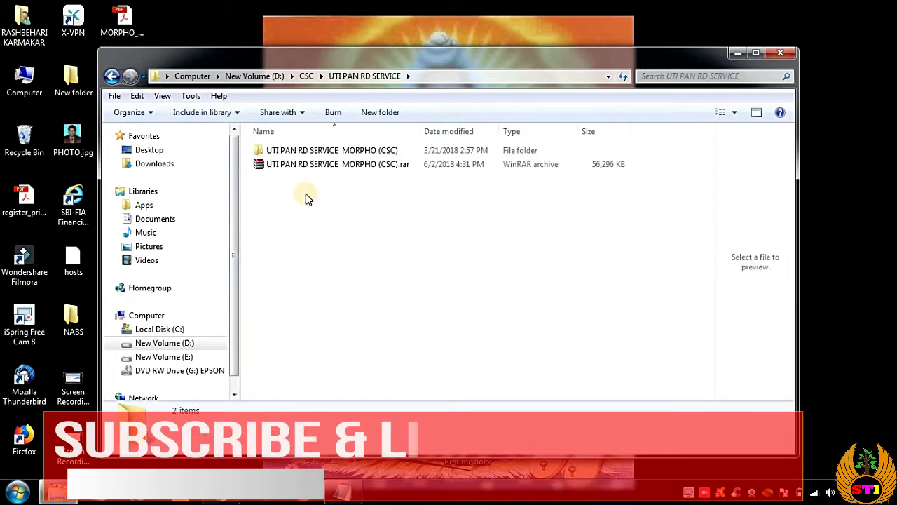
double_click(299, 152)
double_click(296, 152)
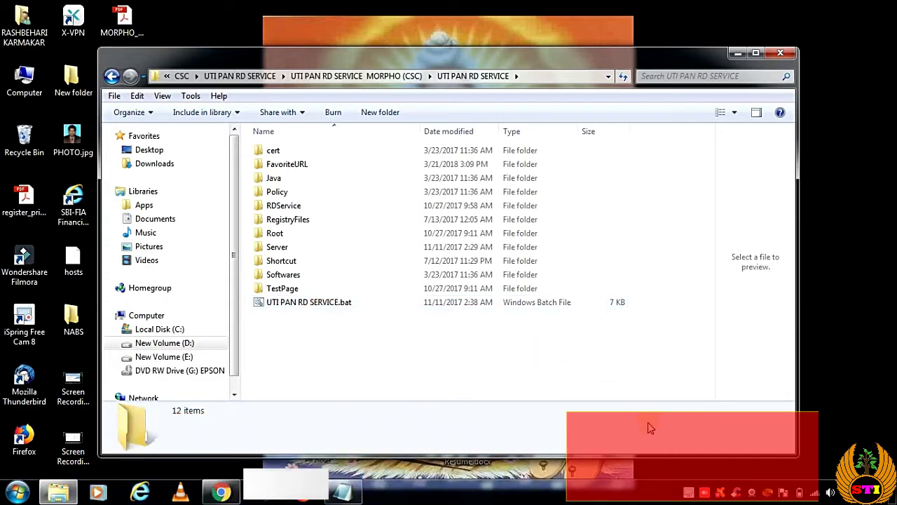
Run UTI PAN RD SERVICE.bat as administrator, allow it to make changes, and begin the Morpho setup
mouse_move(725, 494)
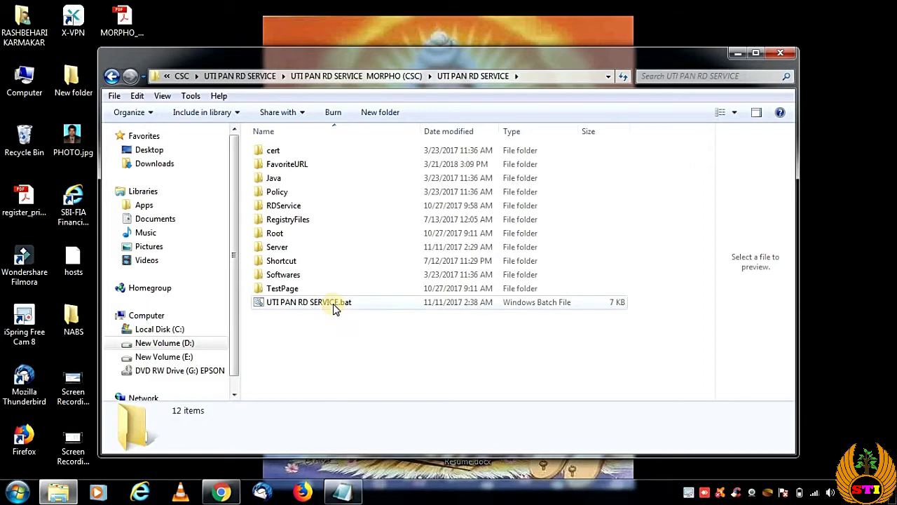
right_click(291, 306)
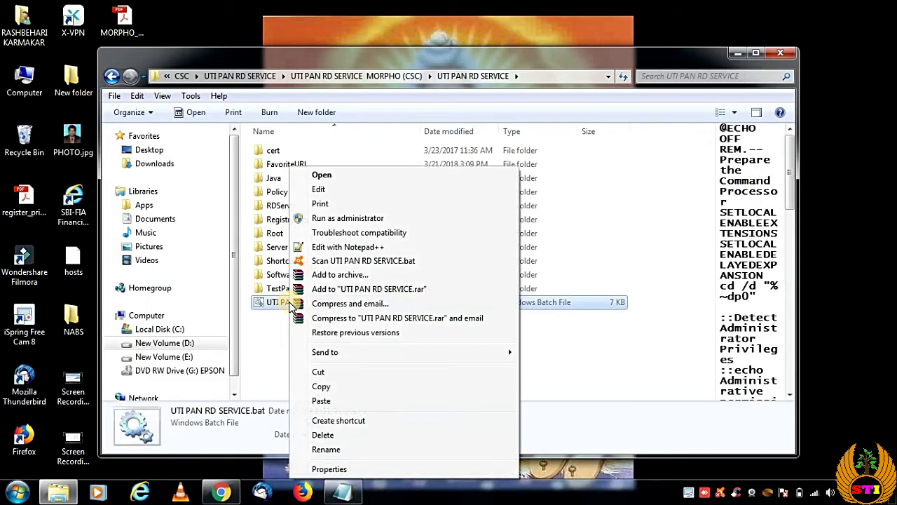
click(319, 218)
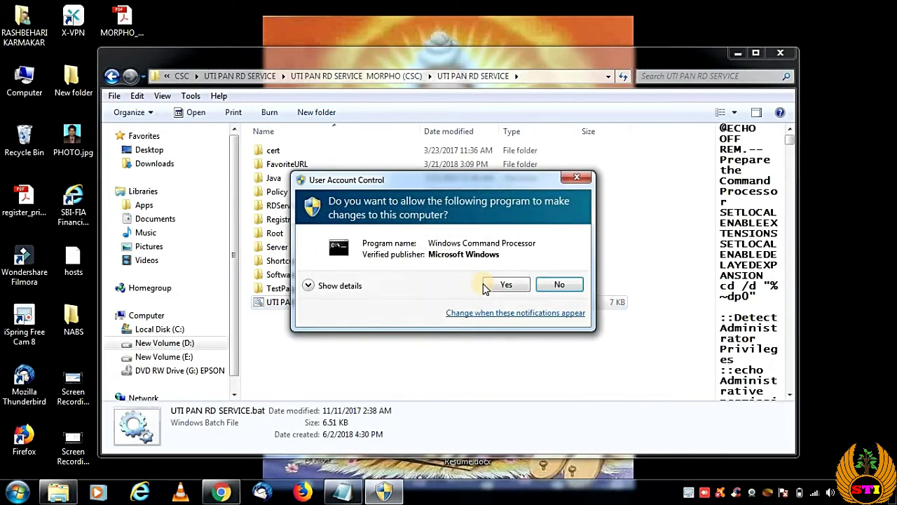
click(503, 286)
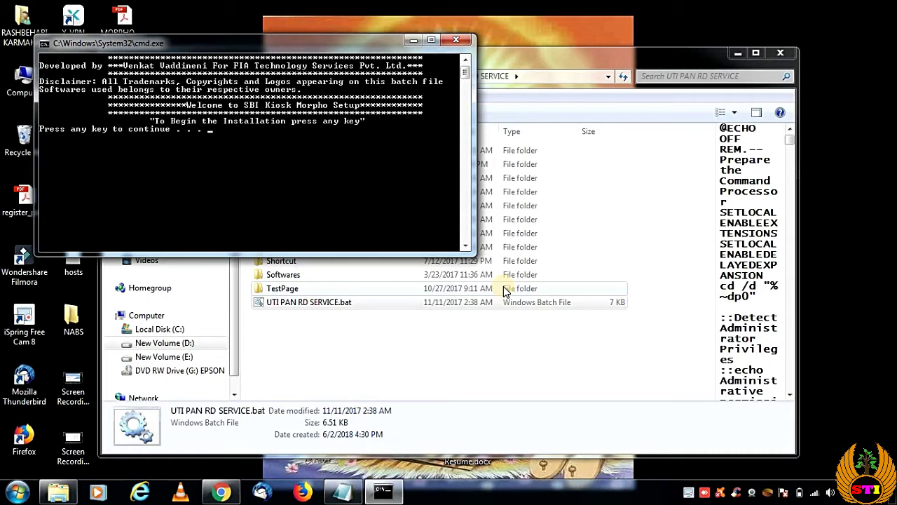
key(Return)
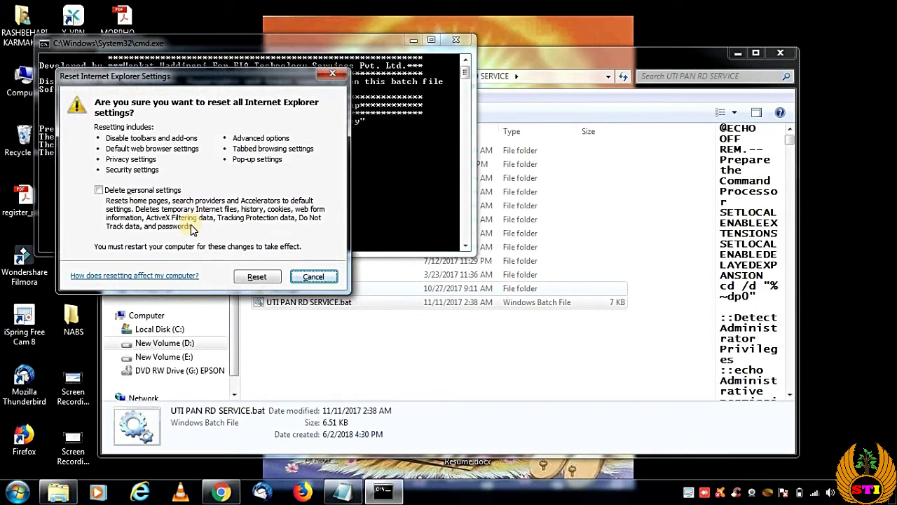
Cancel the Internet Explorer settings reset, start the Java installation and decline reinstalling Java
click(314, 277)
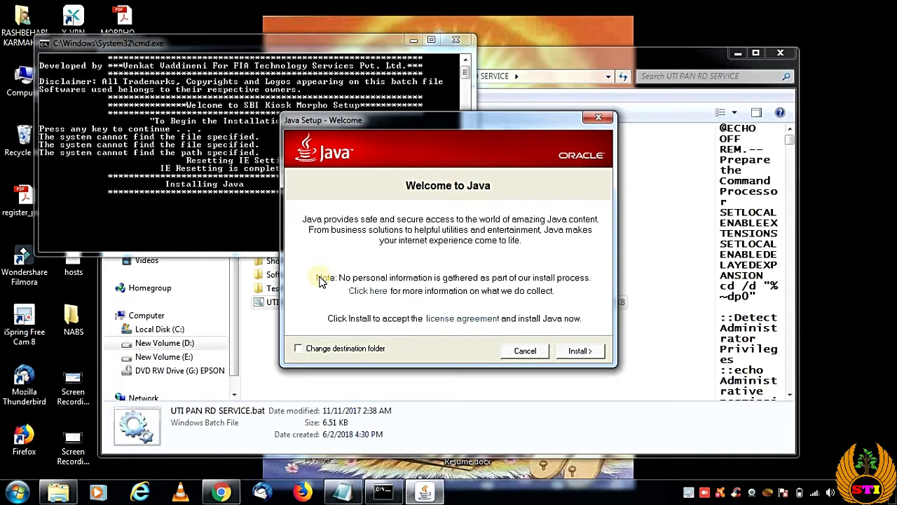
click(597, 356)
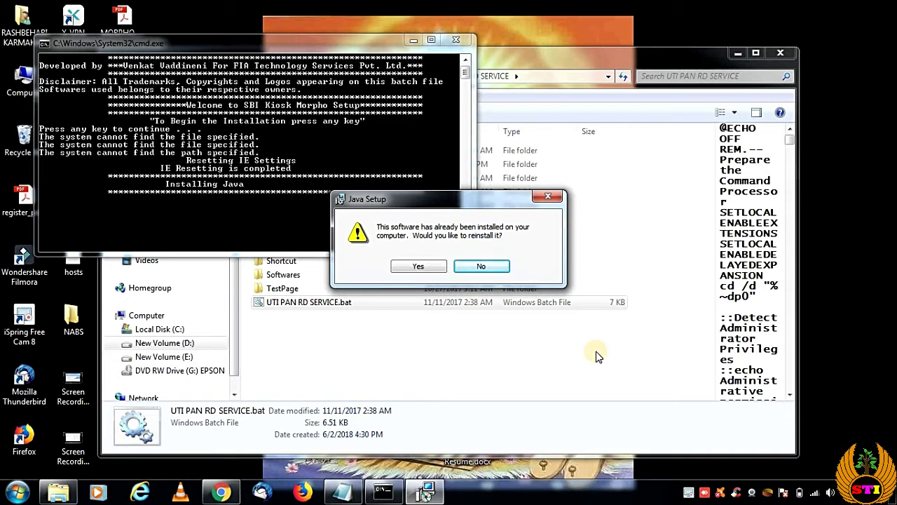
click(481, 267)
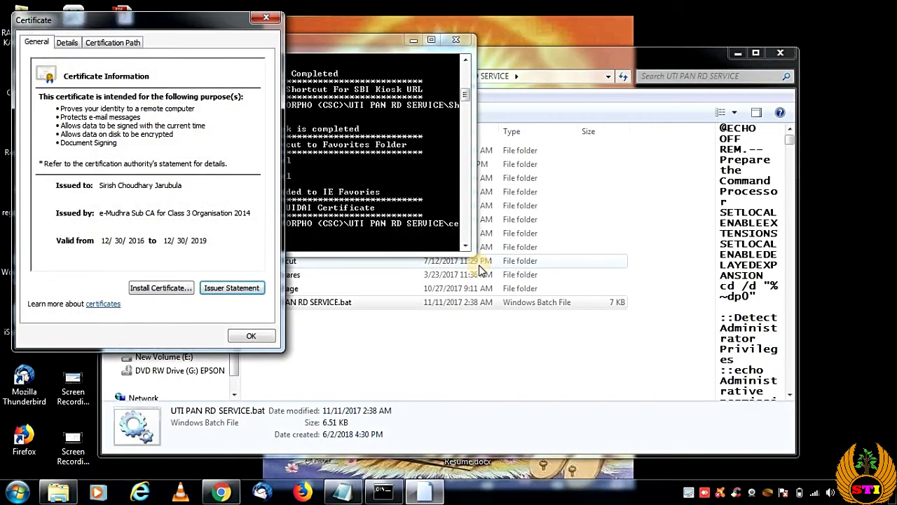
Install the UIDAI certificate with the import wizard's default settings and close the certificate dialog
click(152, 292)
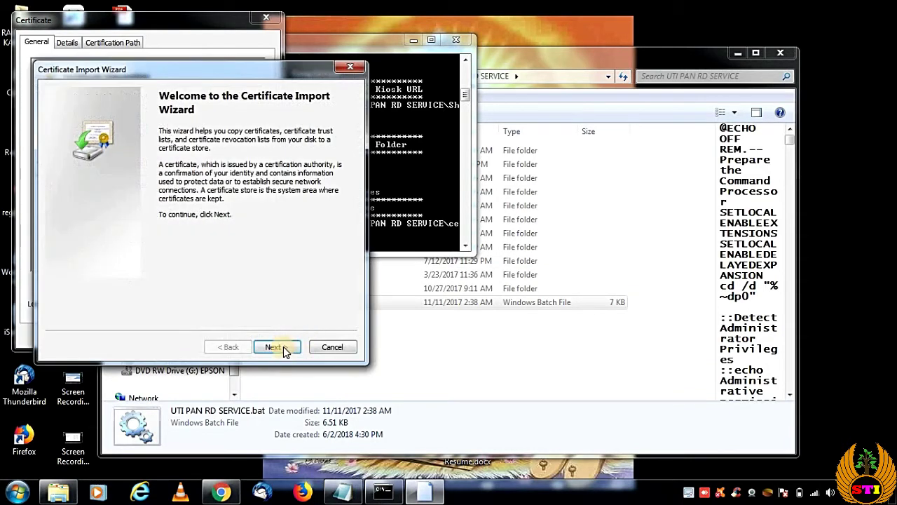
click(282, 348)
click(282, 348)
click(284, 348)
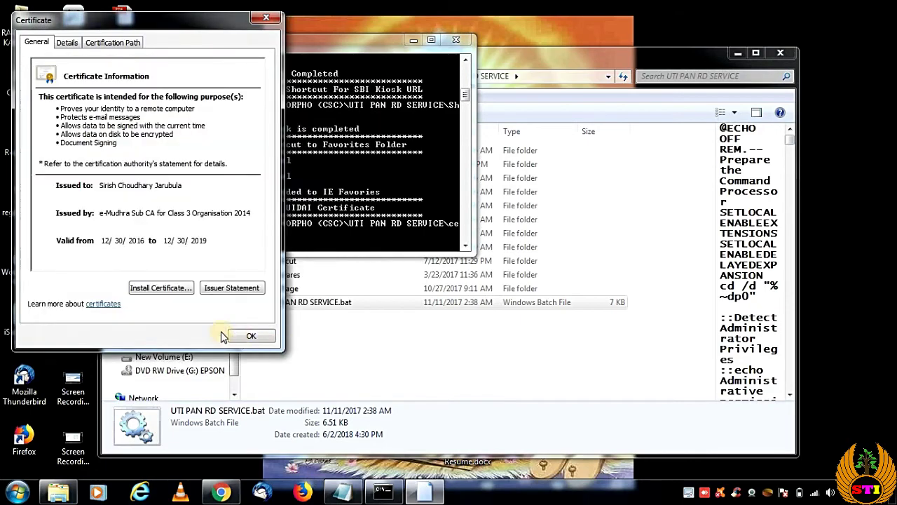
click(500, 294)
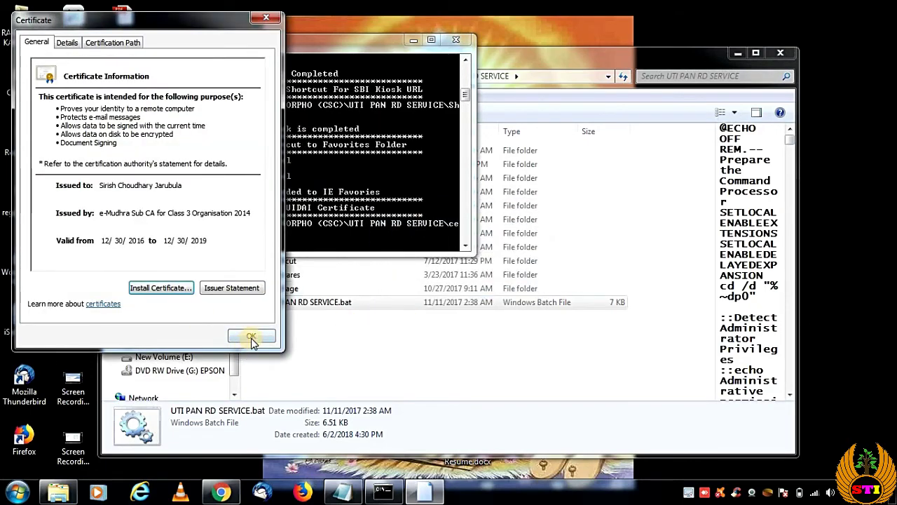
click(249, 335)
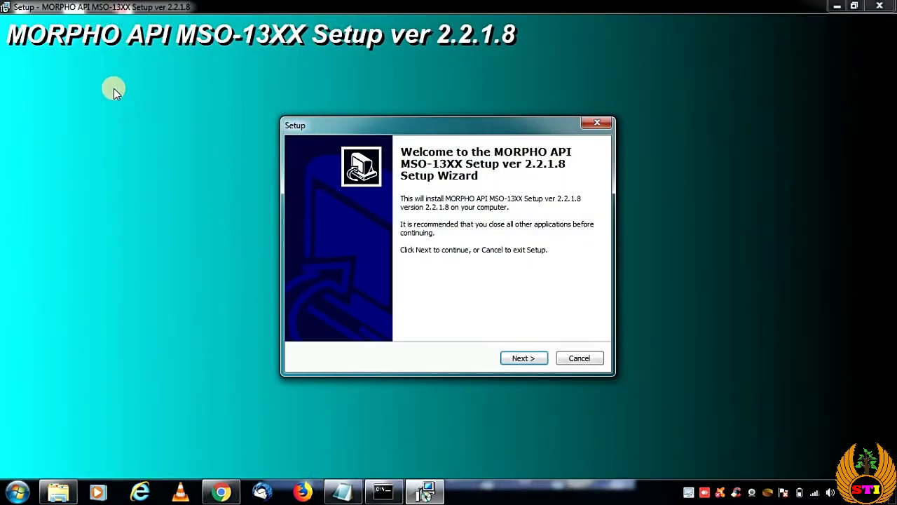
Install MORPHO API MSO-13XX ver 2.2.1.8, dismiss the file error, finish without restarting the computer, and continue to the Morpho RD Service installation
click(517, 361)
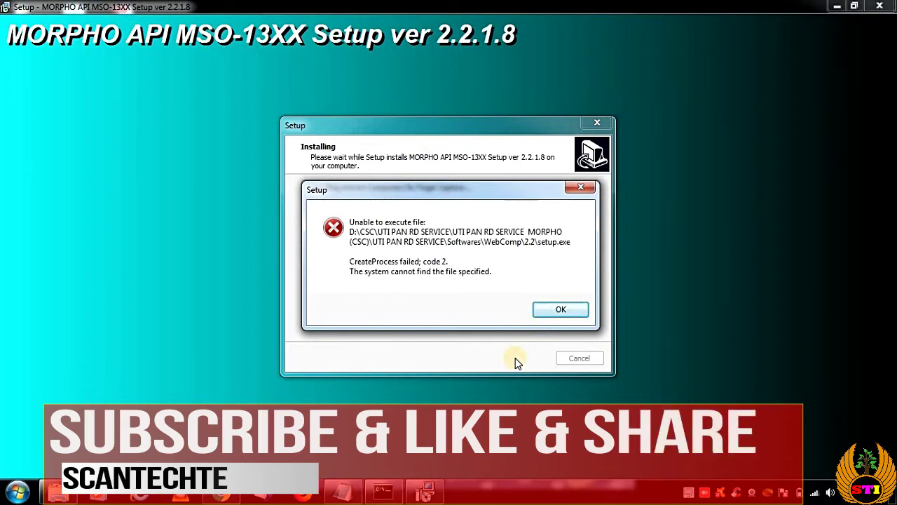
click(559, 314)
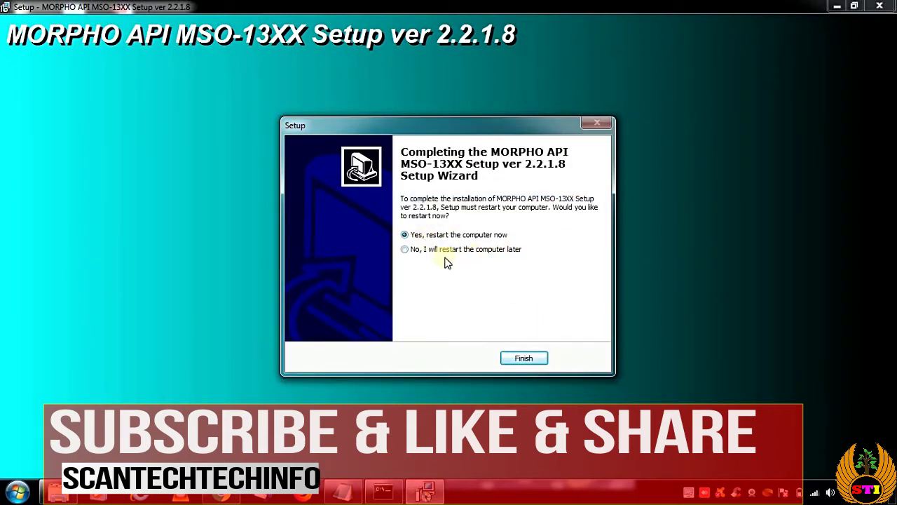
click(408, 252)
click(517, 358)
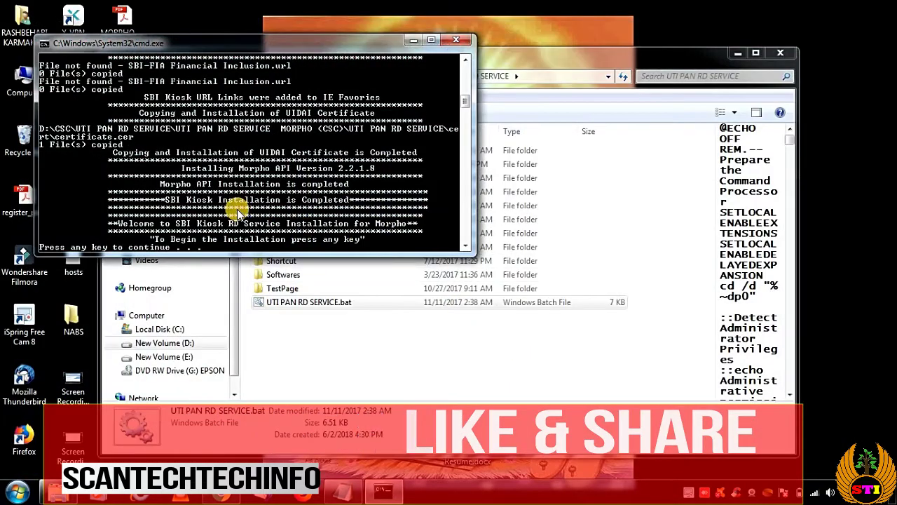
scroll(136, 216, down, 2)
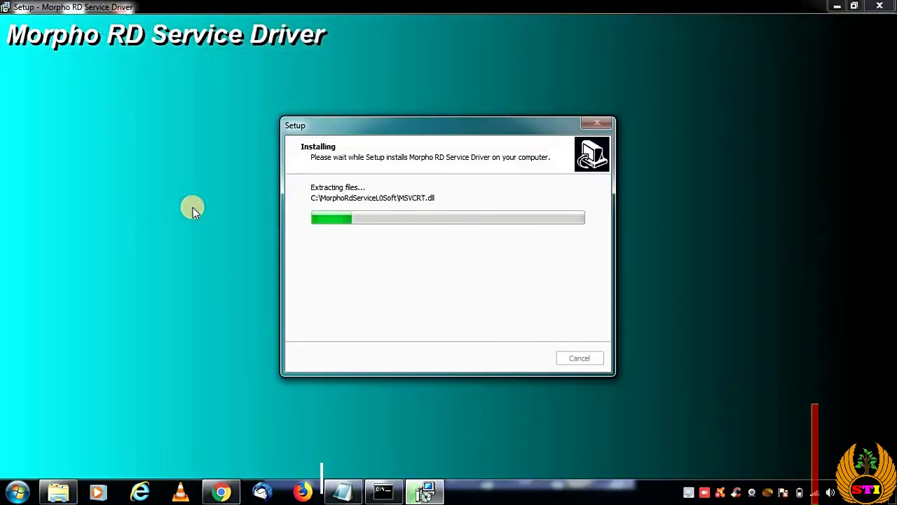
Install the kiosk.onlinesbi.com root certificate with the import wizard's default settings and close the certificate dialog
click(192, 206)
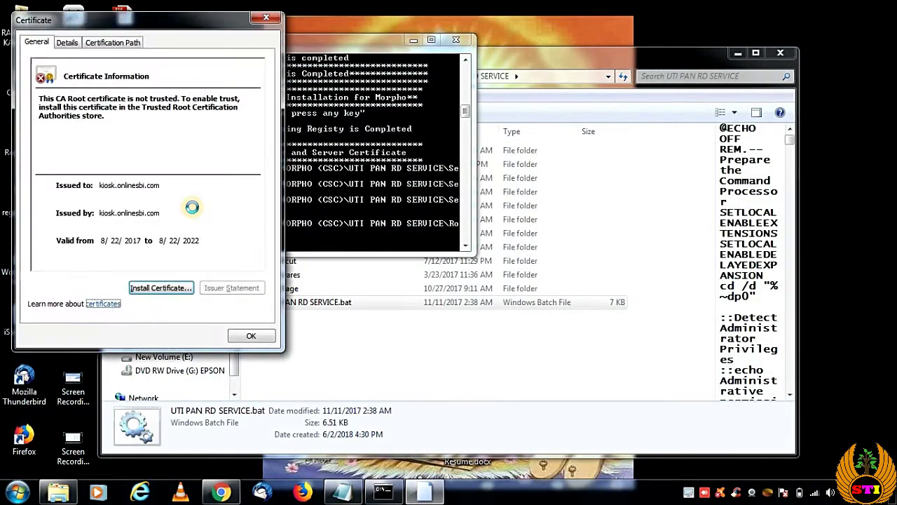
click(147, 287)
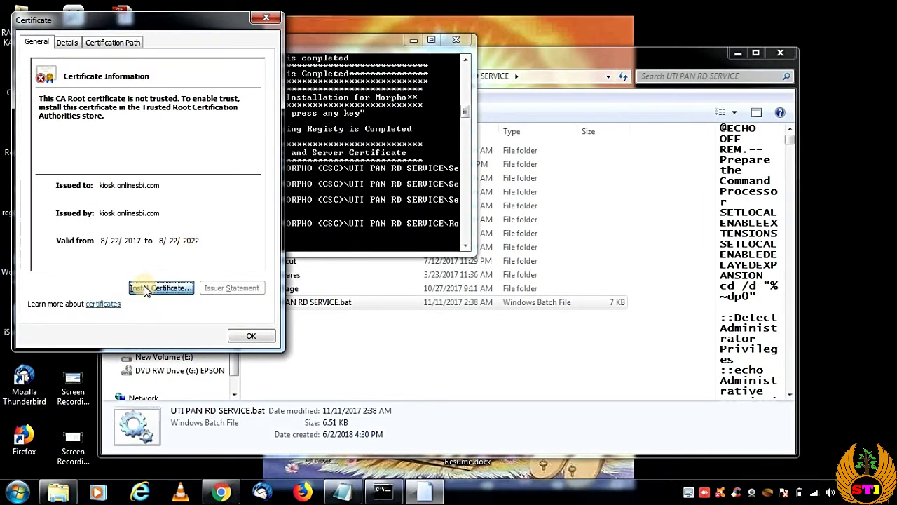
click(285, 346)
click(282, 347)
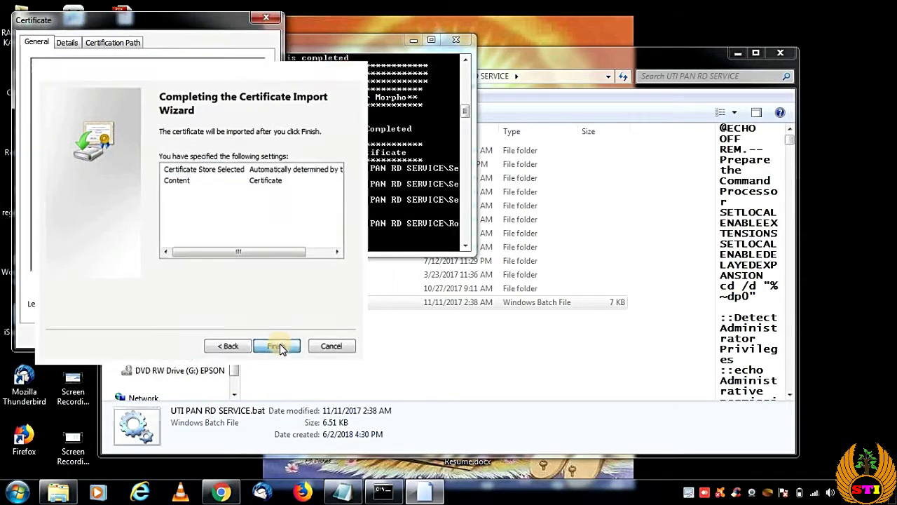
click(281, 349)
click(510, 297)
click(251, 336)
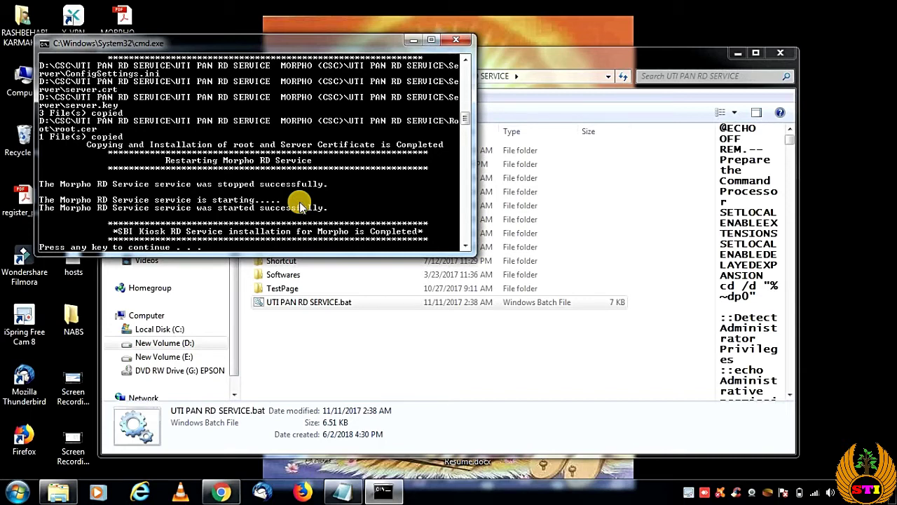
Exit the batch installer and close its folder, and check and dismiss the MorphoSmart MSO1300-E3 driver installation status
key(Return)
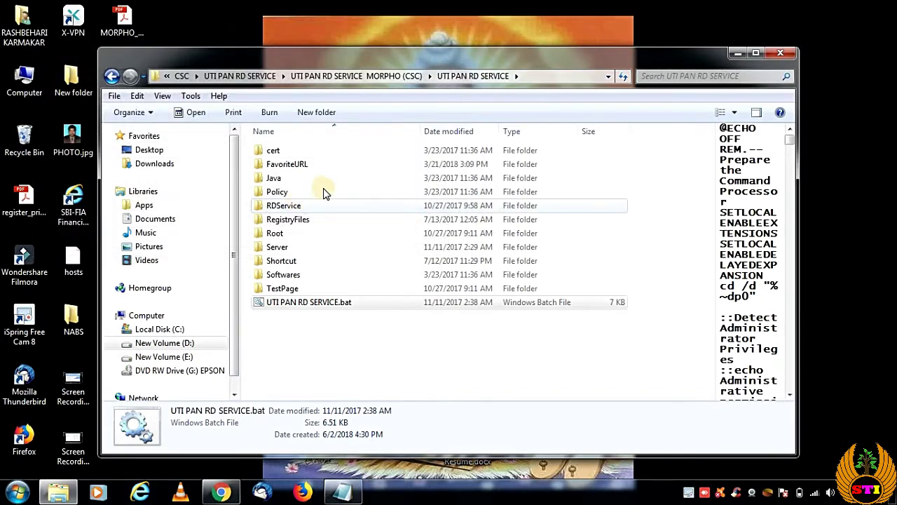
click(781, 54)
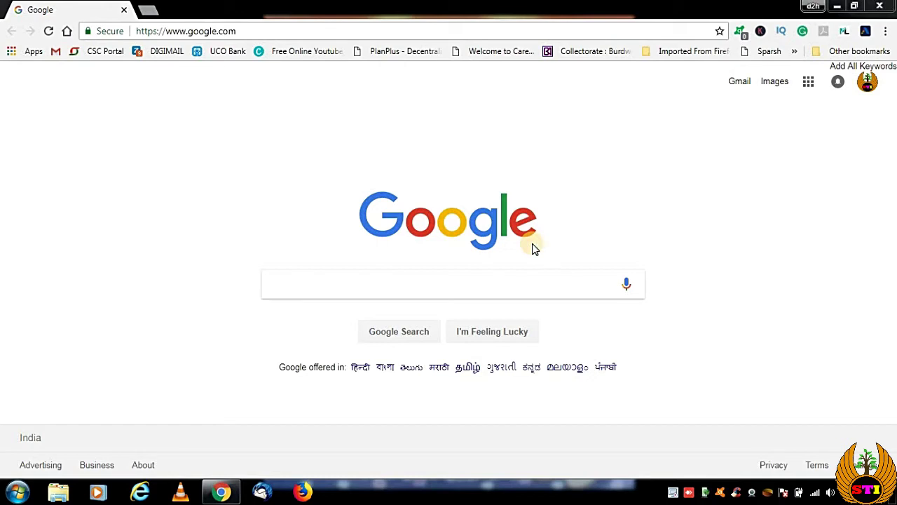
click(705, 492)
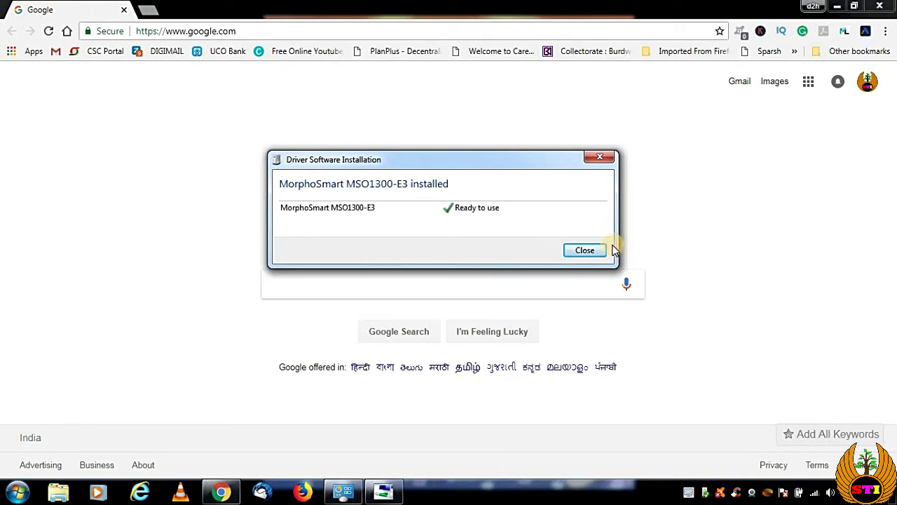
click(586, 252)
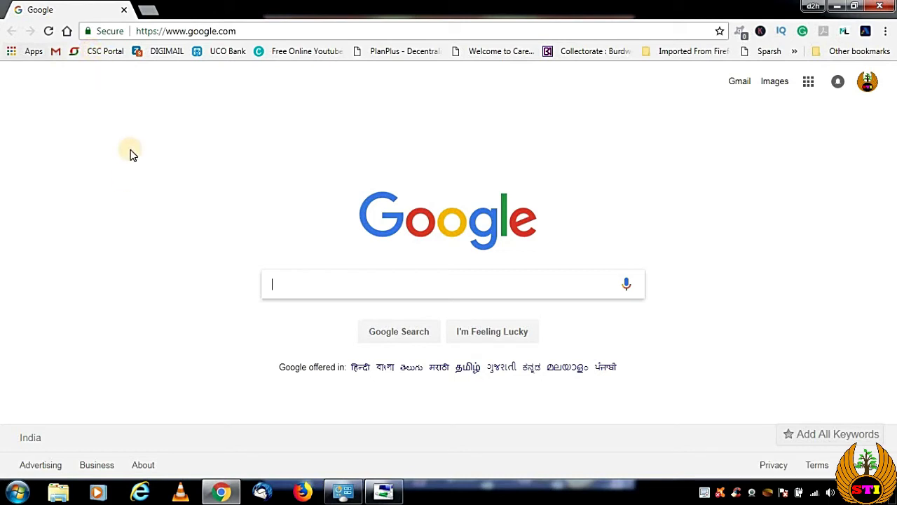
Log in to the CSC Digital Seva portal in Chrome and search its services for "pan"
click(107, 52)
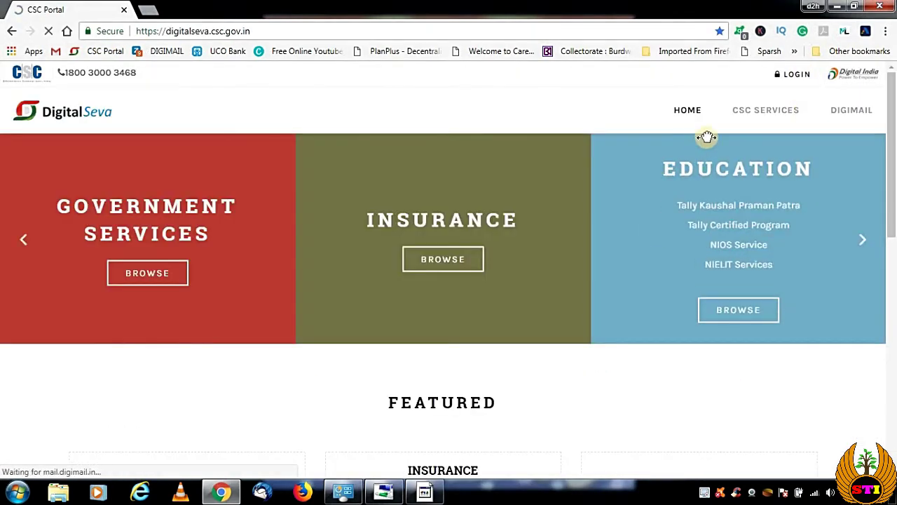
click(788, 95)
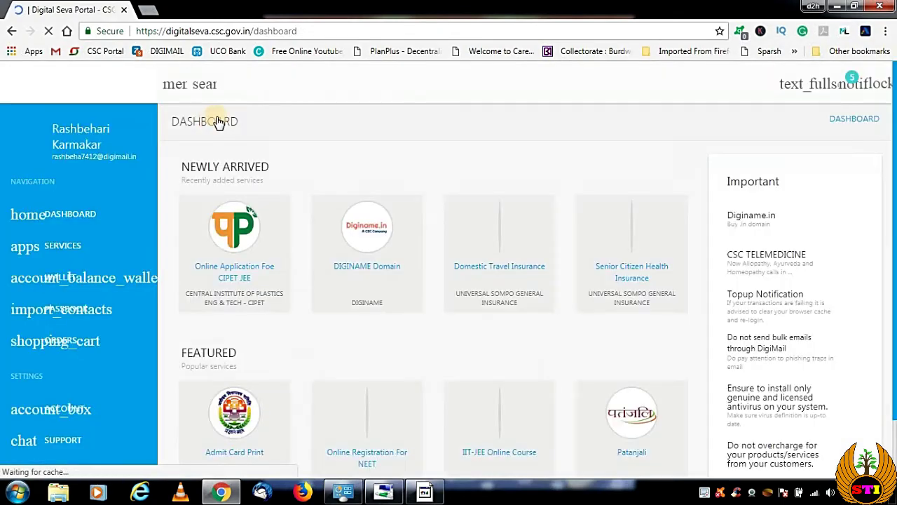
click(89, 83)
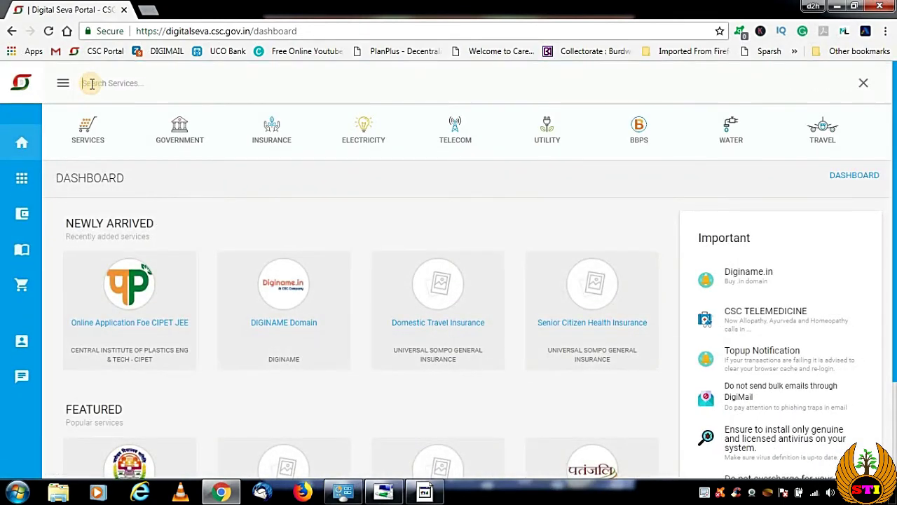
text(pan)
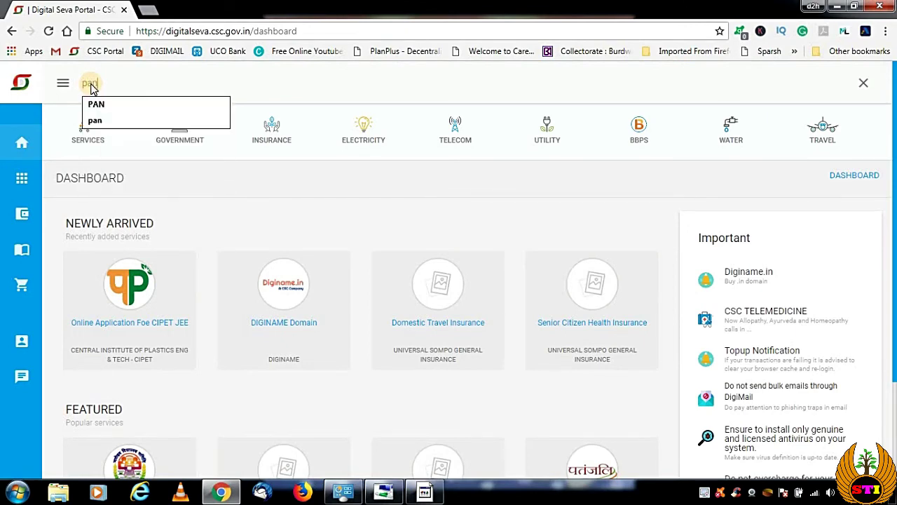